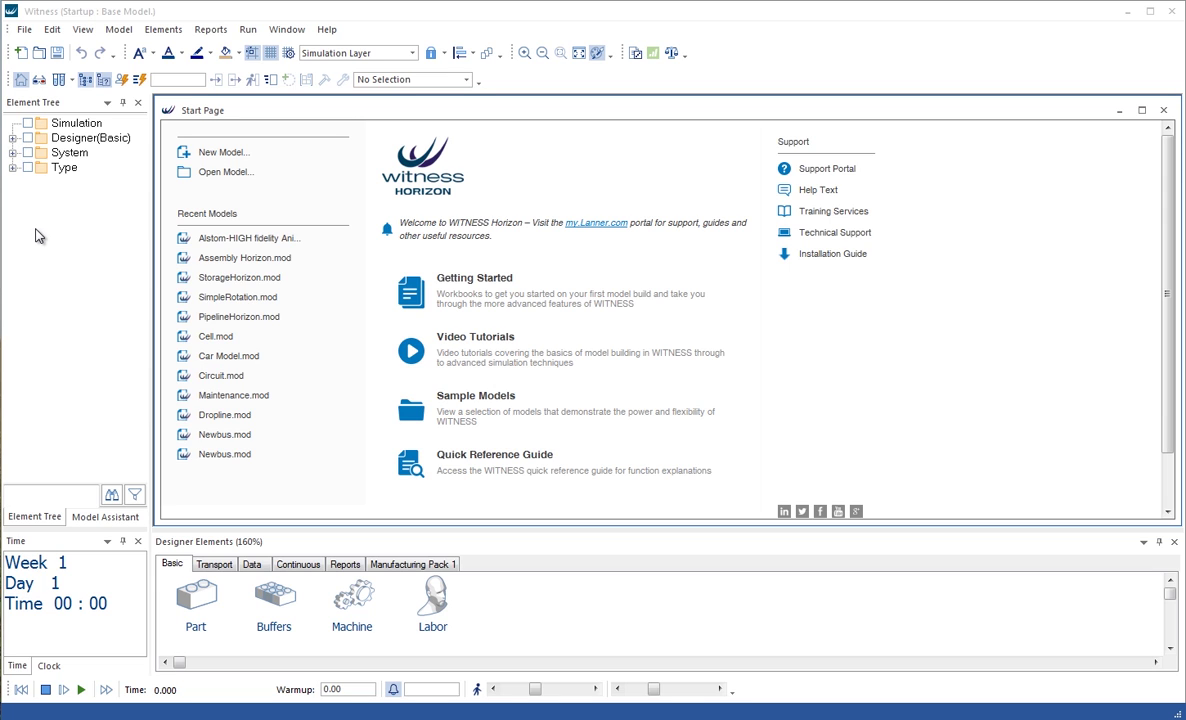
# Browse the Type folder and the Model Assistant panel, then return to the Element Tree.
pyautogui.click(12, 167)
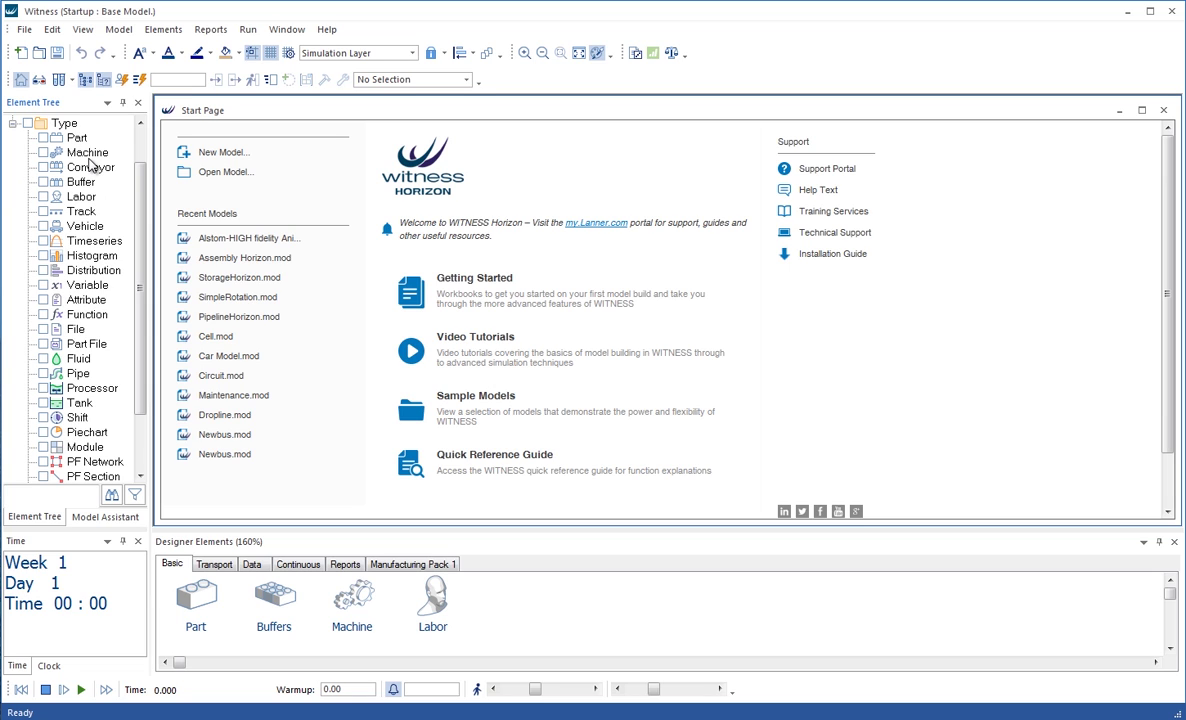
pyautogui.click(12, 122)
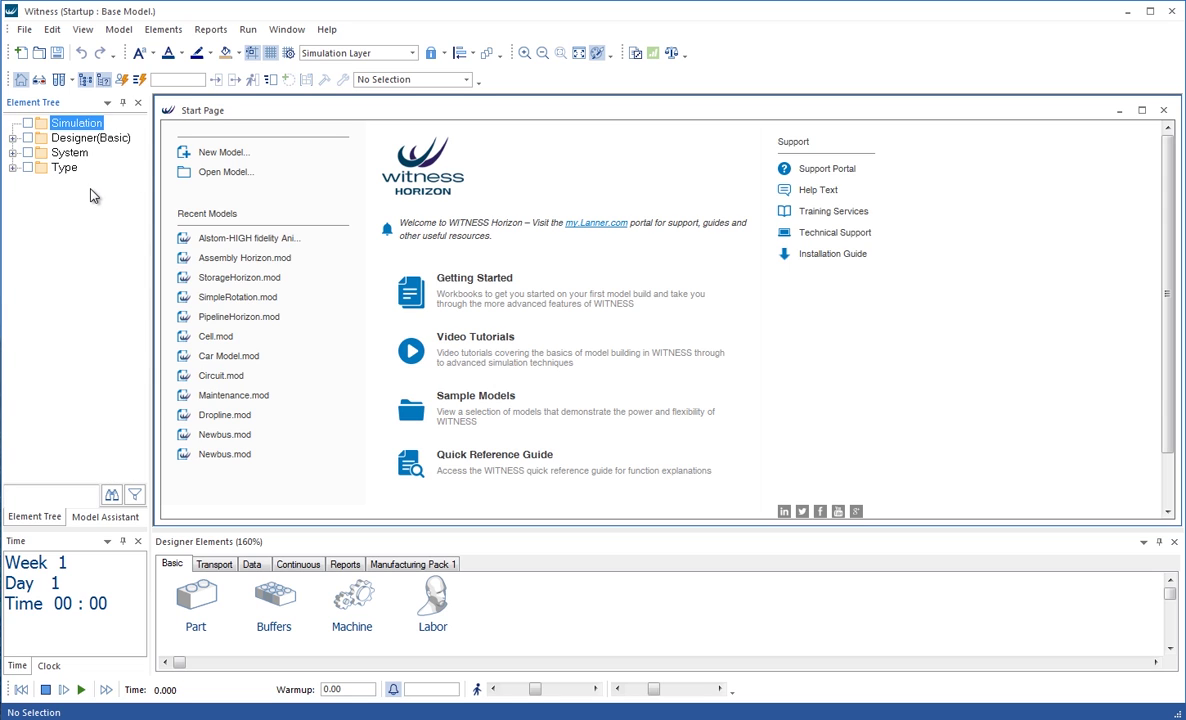
pyautogui.click(106, 517)
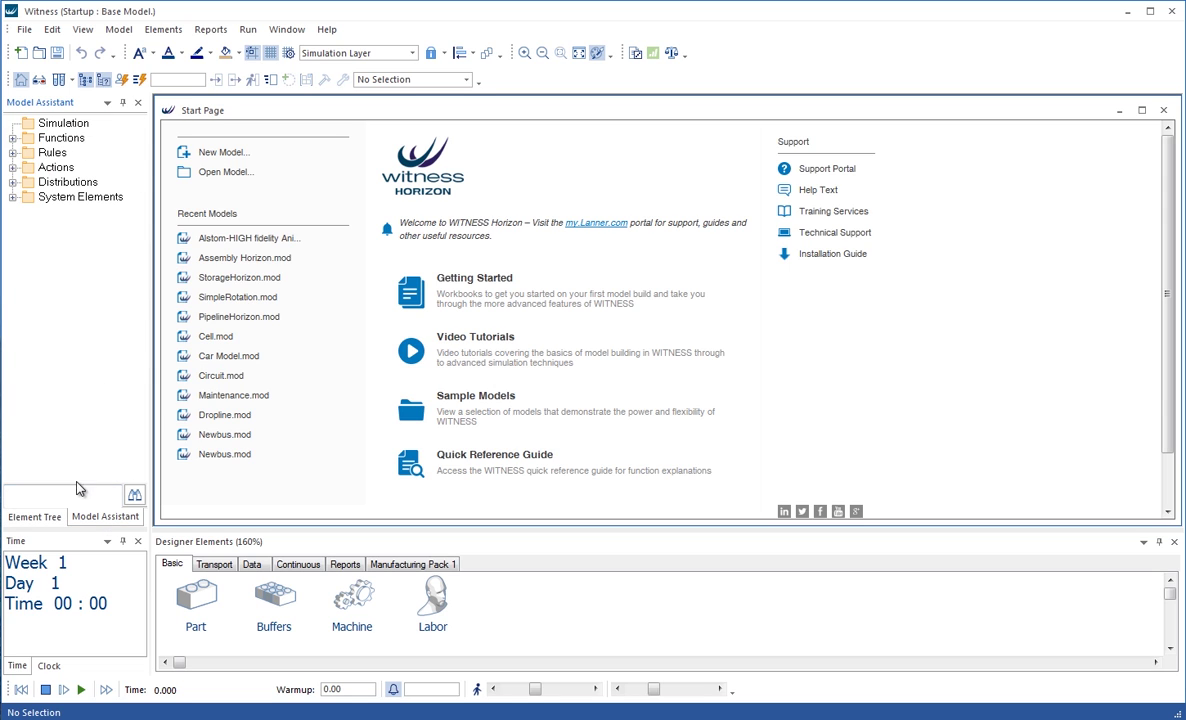
pyautogui.click(30, 518)
pyautogui.click(93, 522)
pyautogui.click(35, 517)
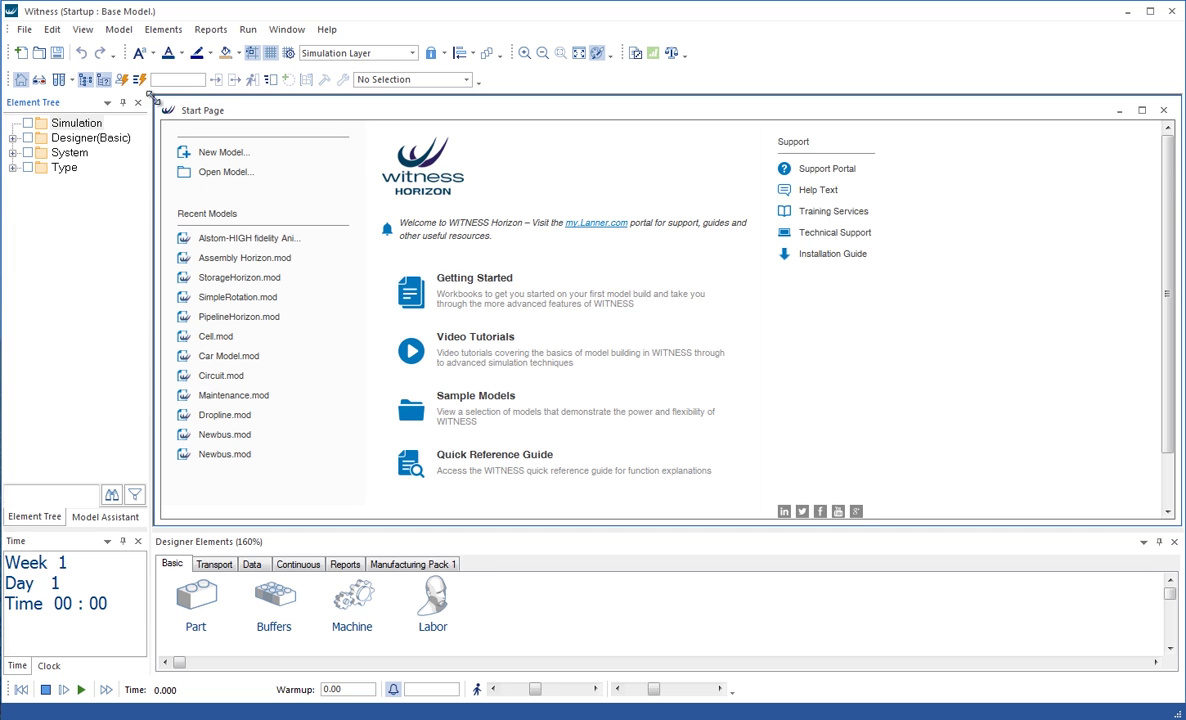
# Close the Start Page and zoom the empty Layout Window in and back to 160%.
pyautogui.click(19, 82)
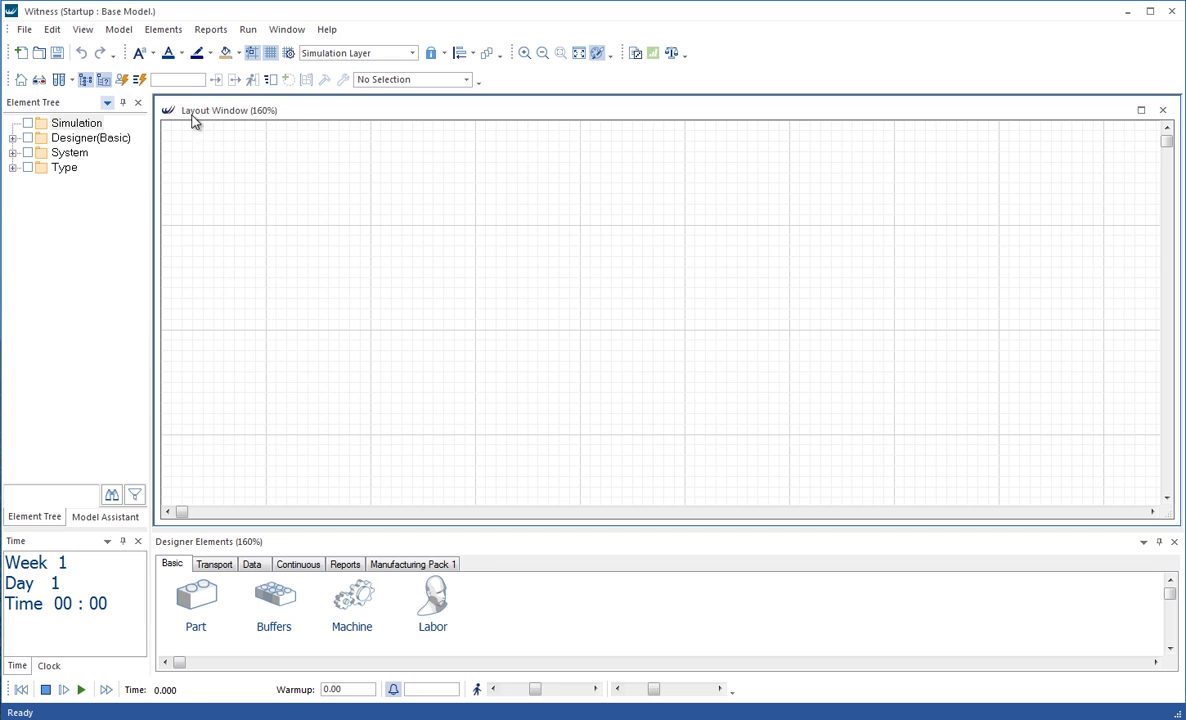
pyautogui.click(20, 84)
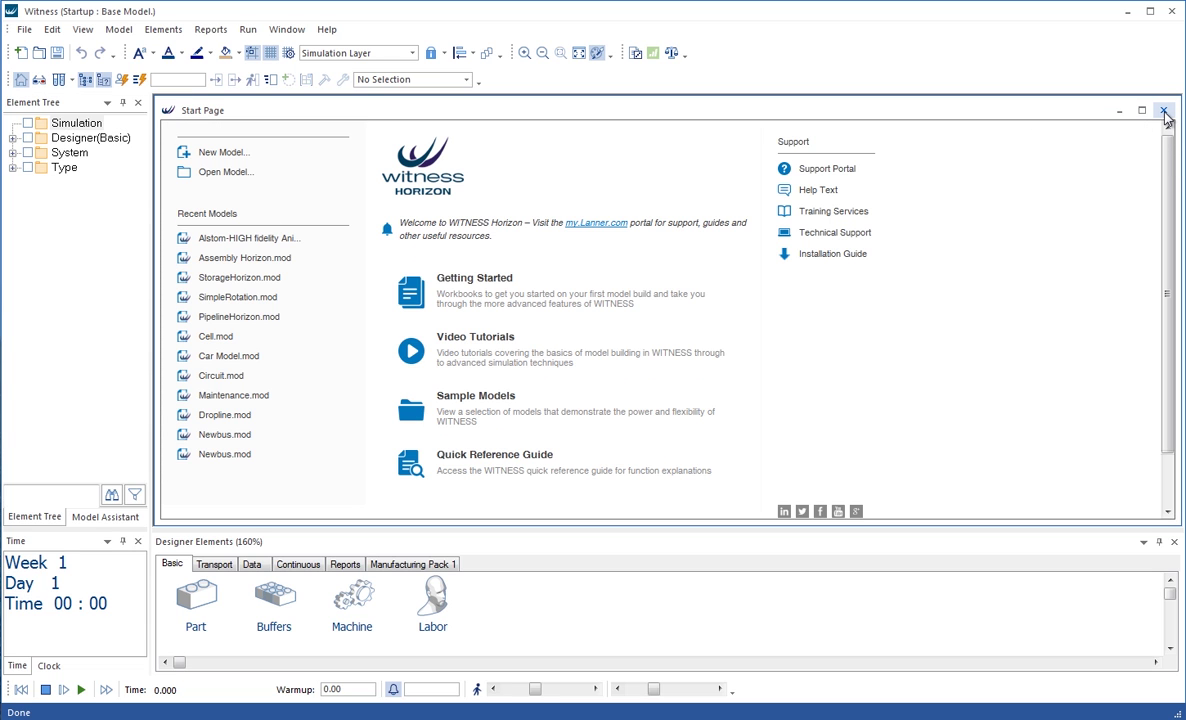
pyautogui.click(1163, 112)
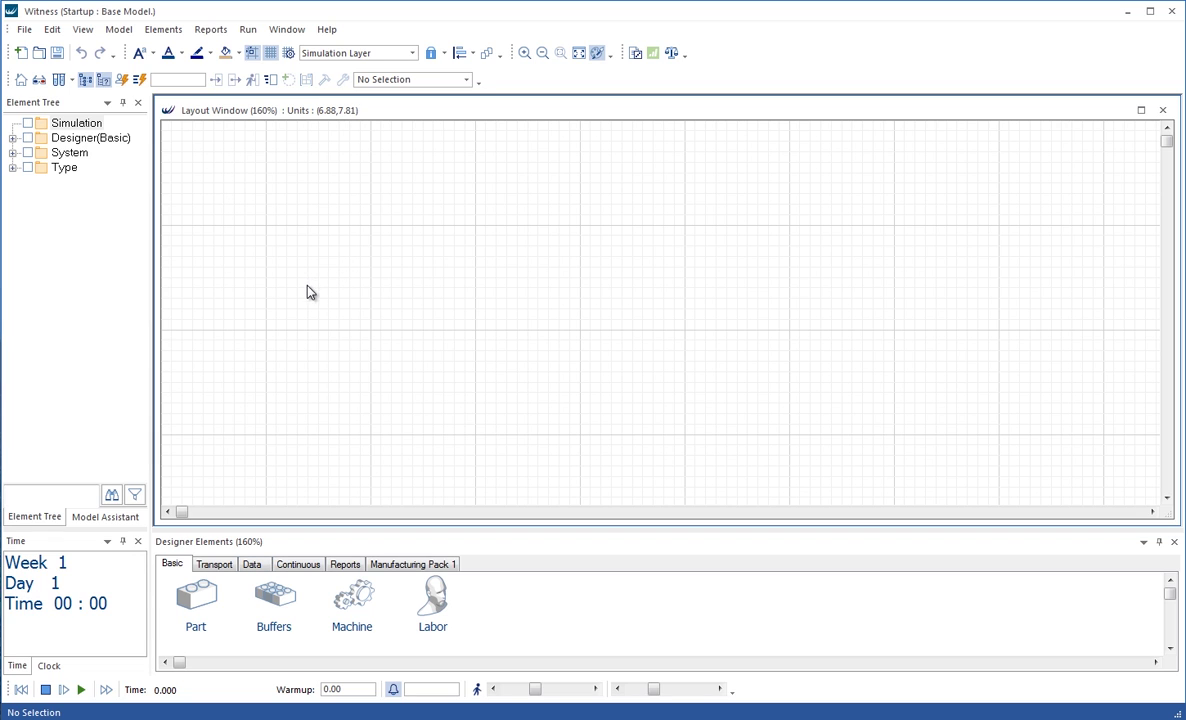
pyautogui.scroll(5, 309, 294)
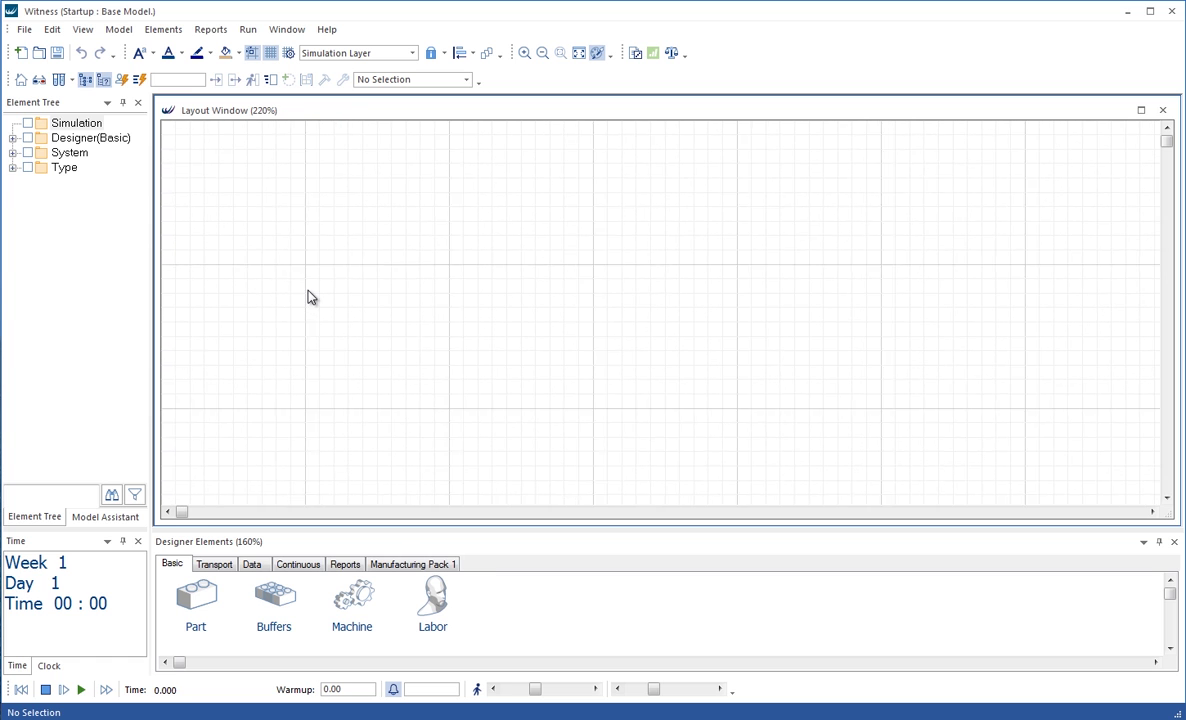
pyautogui.scroll(-5, 309, 297)
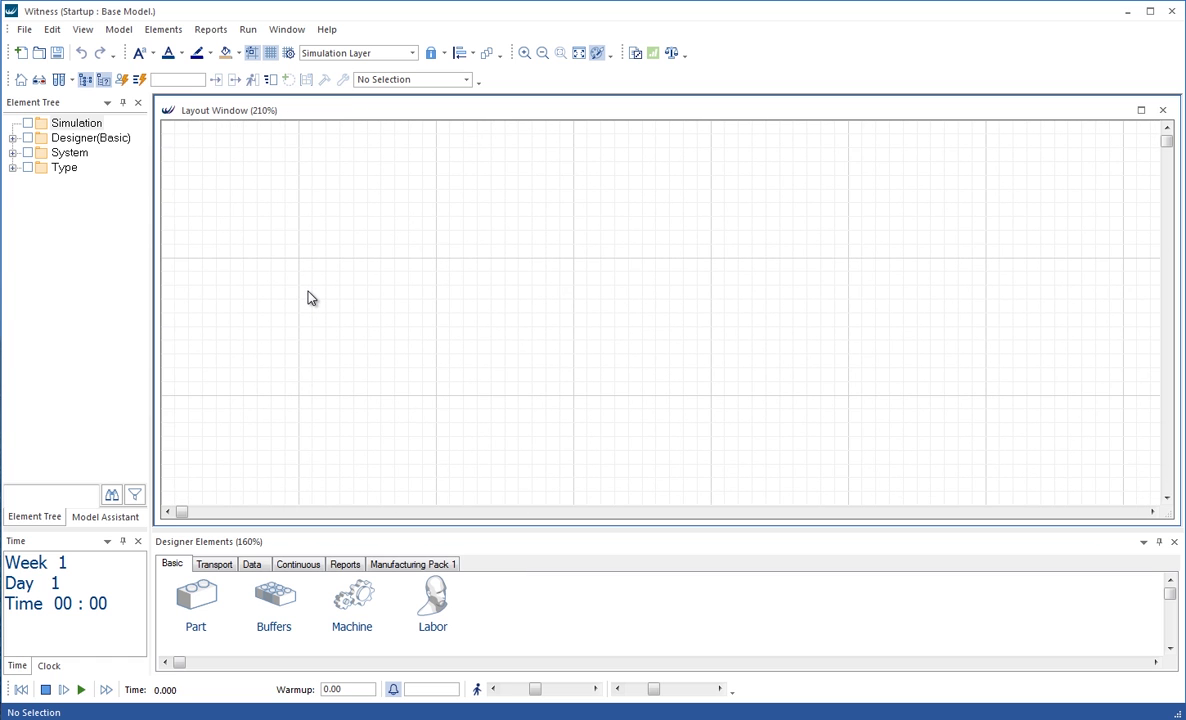
pyautogui.scroll(-1, 309, 301)
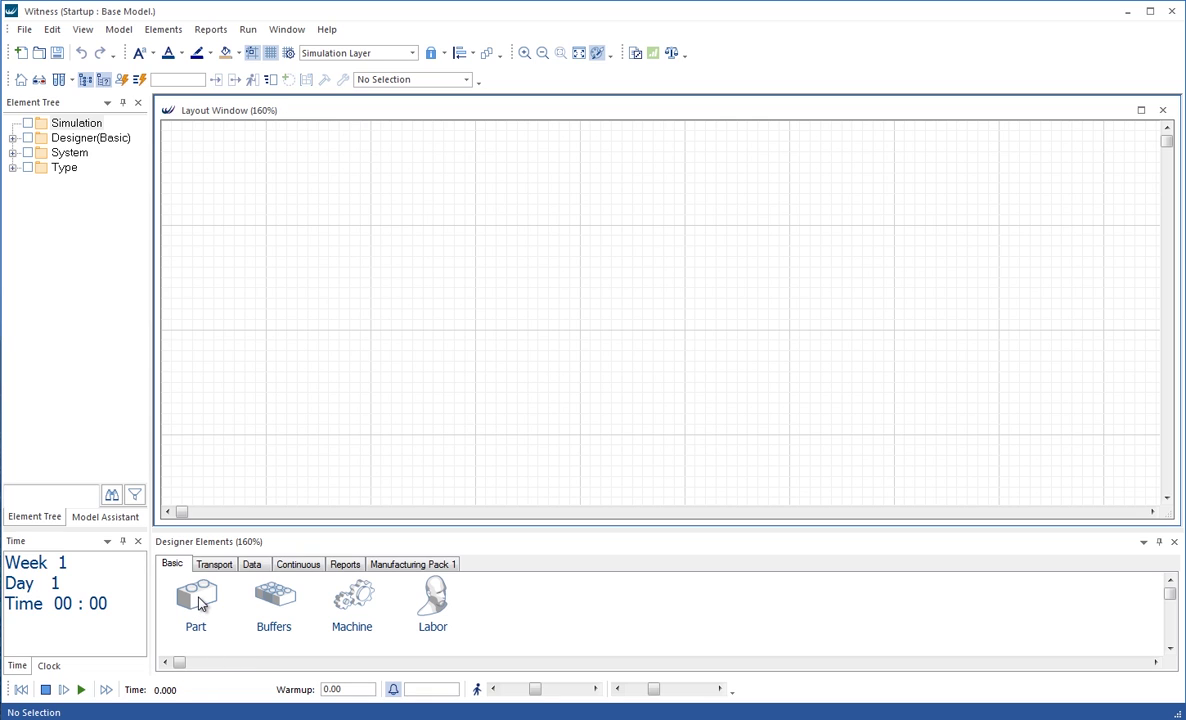
# Place a part at the layout's upper left, keeping the default name Part001.
pyautogui.moveTo(198, 601); pyautogui.dragTo(265, 192)
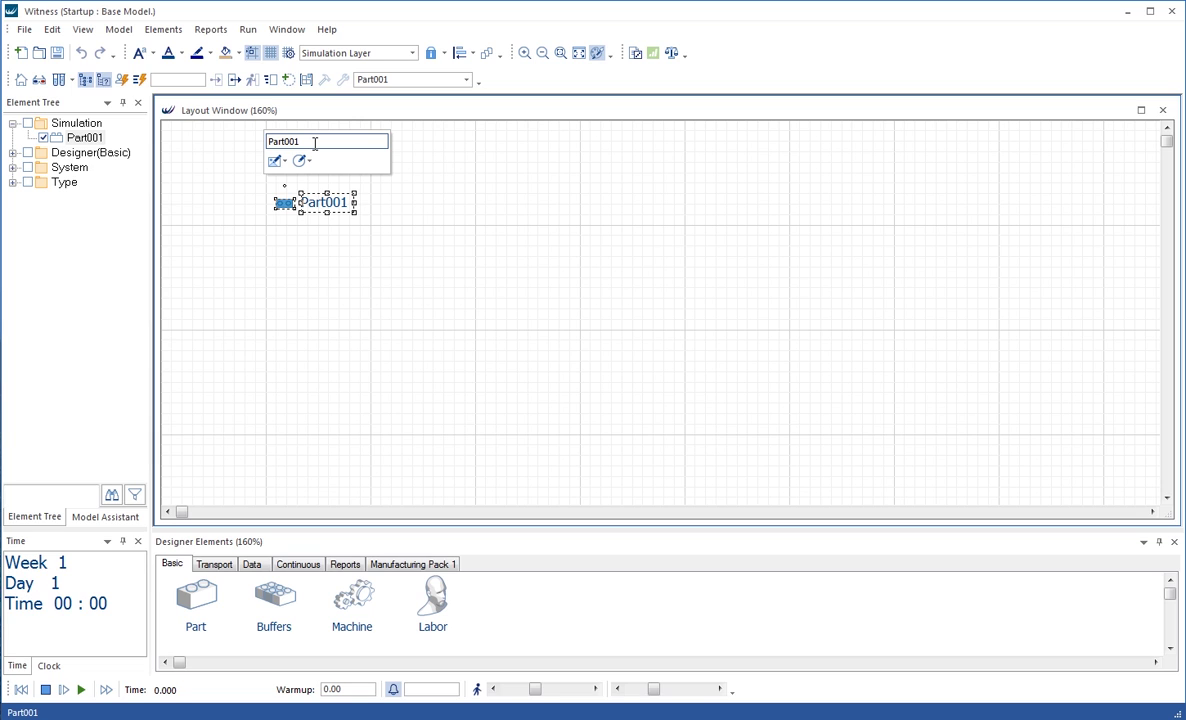
pyautogui.press('Return')
pyautogui.click(368, 255)
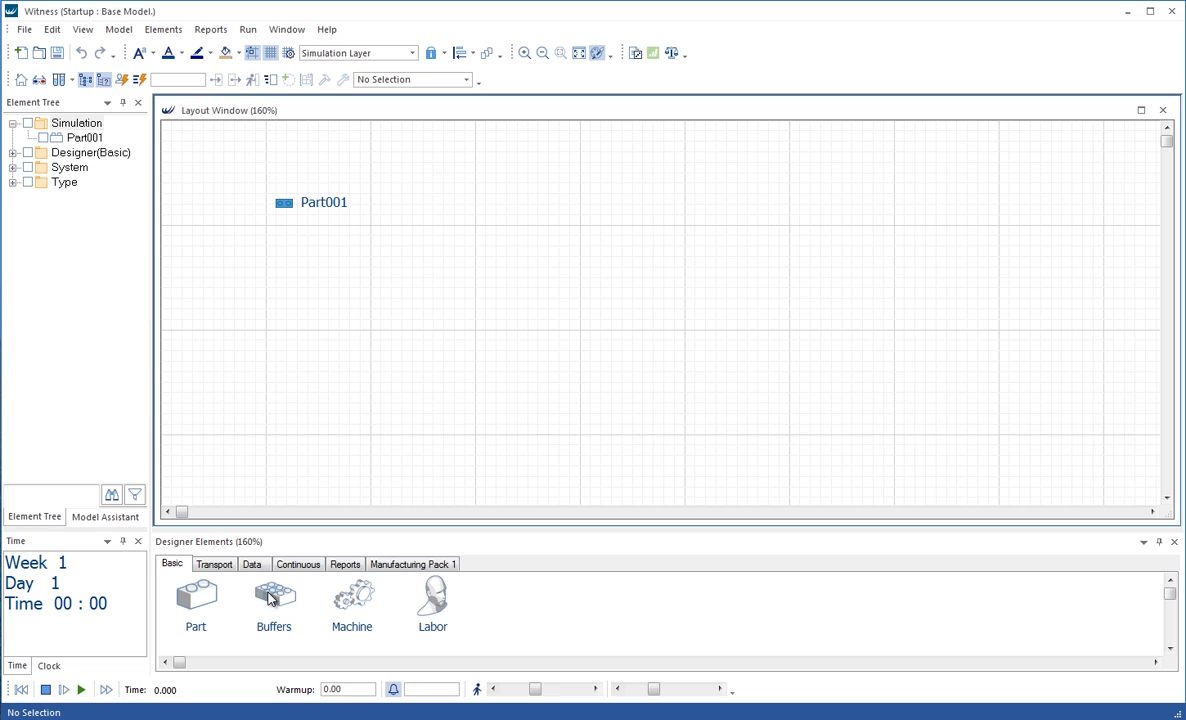
# Add Machine001, Buffers001 and Machine002 in a row to its right, with Machine002 quantity 2.
pyautogui.moveTo(352, 596); pyautogui.dragTo(376, 199)
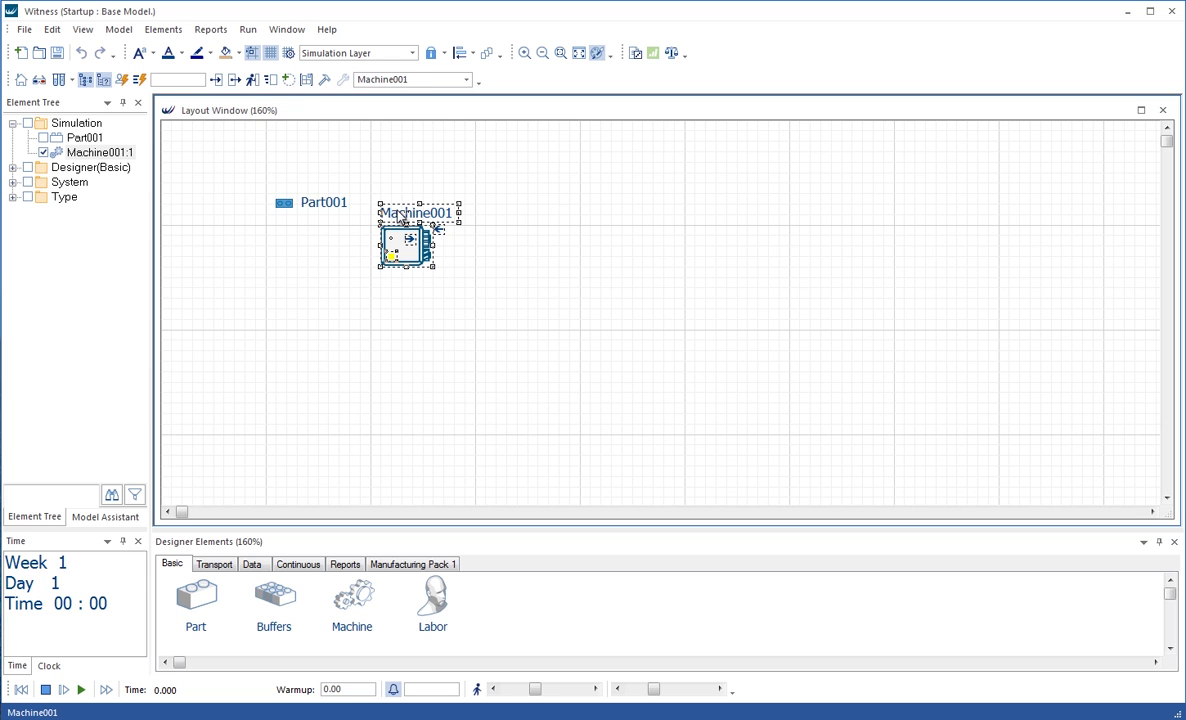
pyautogui.moveTo(274, 598); pyautogui.dragTo(490, 202)
pyautogui.moveTo(340, 612); pyautogui.dragTo(580, 194)
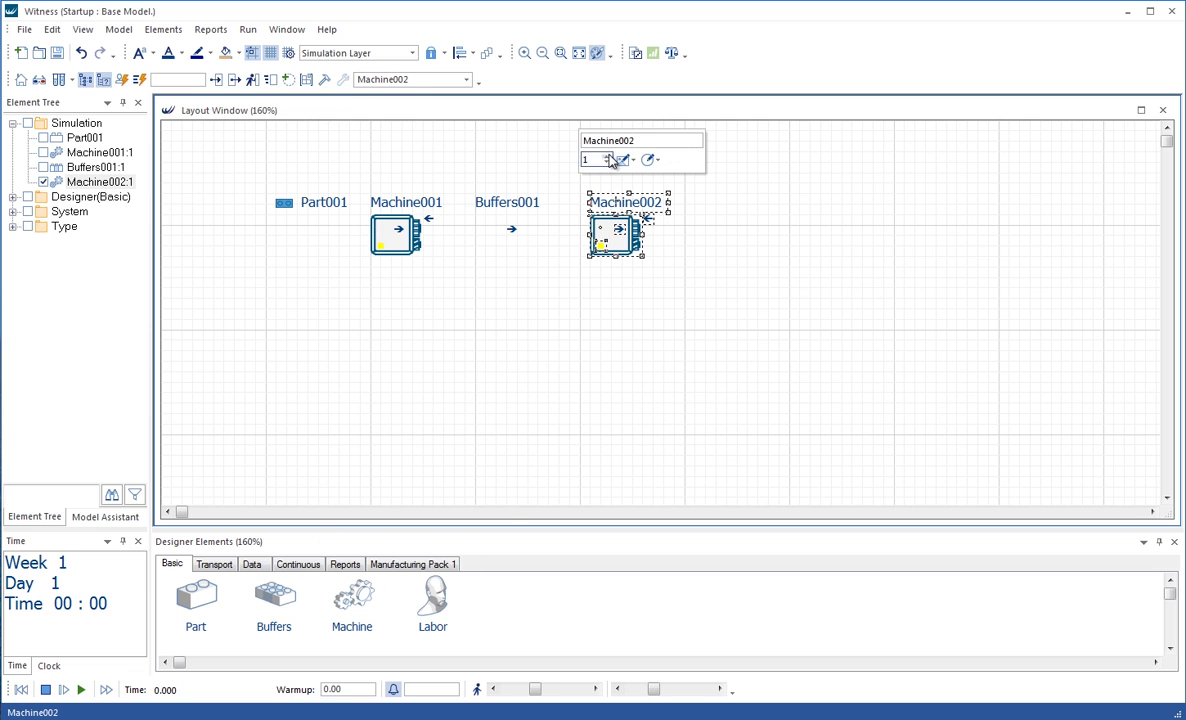
pyautogui.click(608, 158)
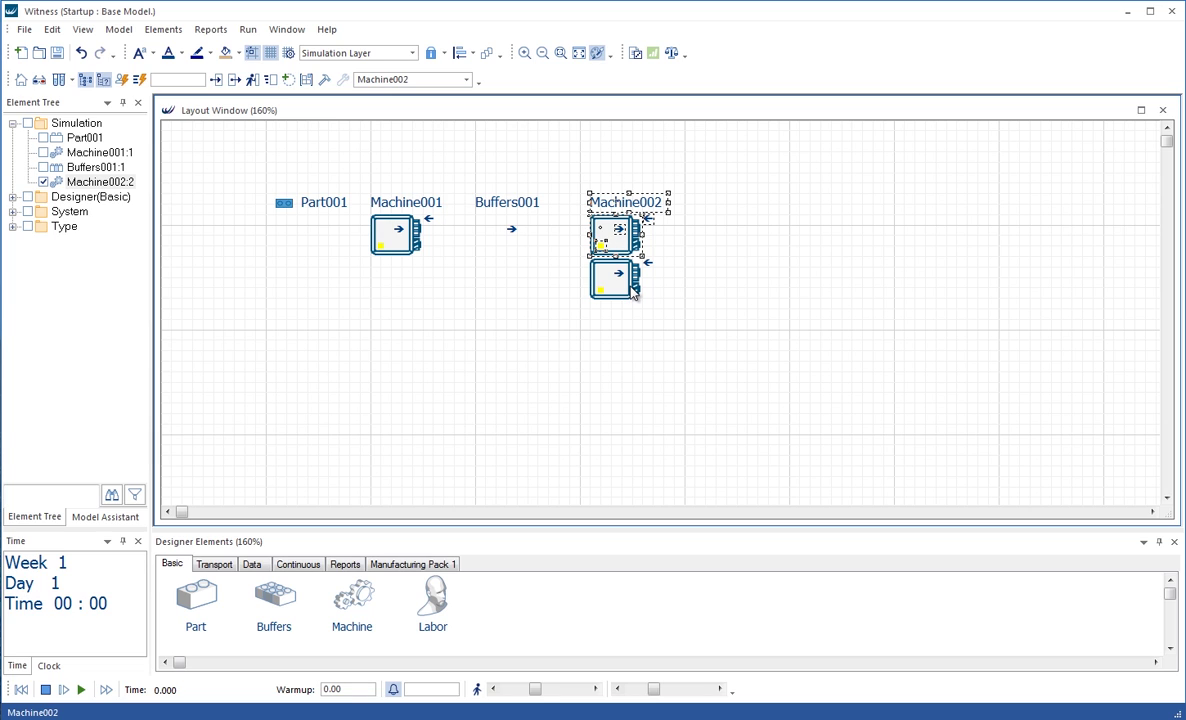
pyautogui.click(724, 289)
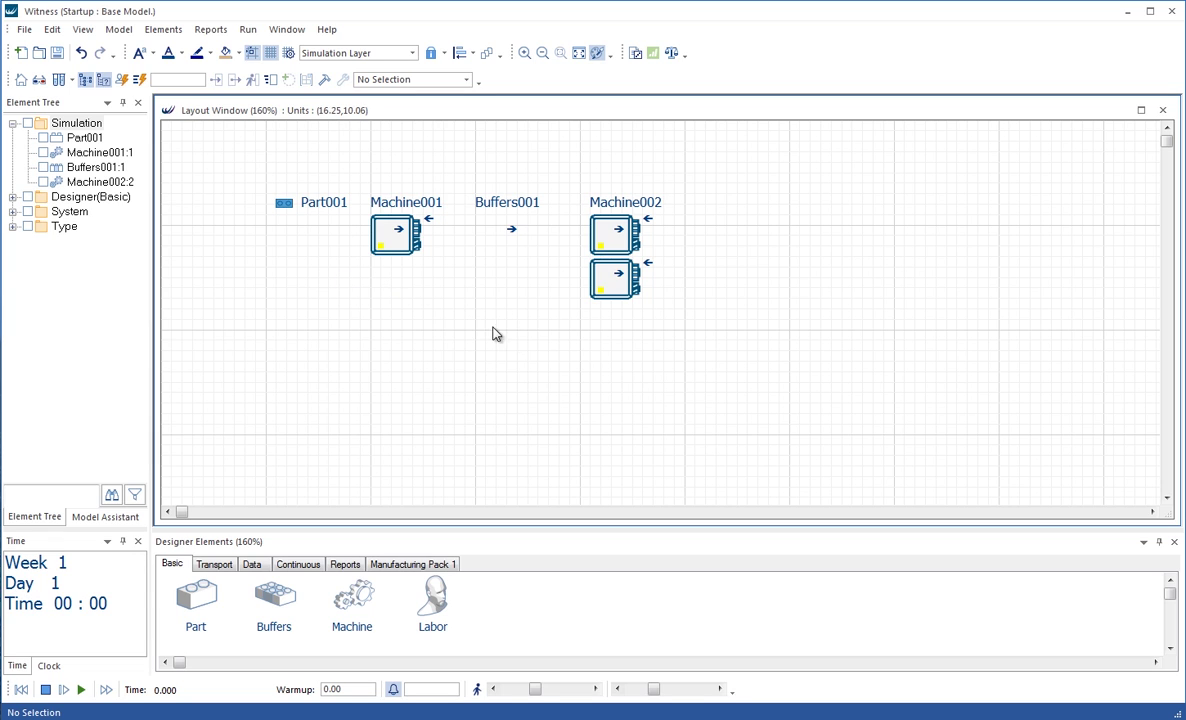
# Give Machine001 an input rule that pulls Part001 from WORLD.
pyautogui.click(405, 207)
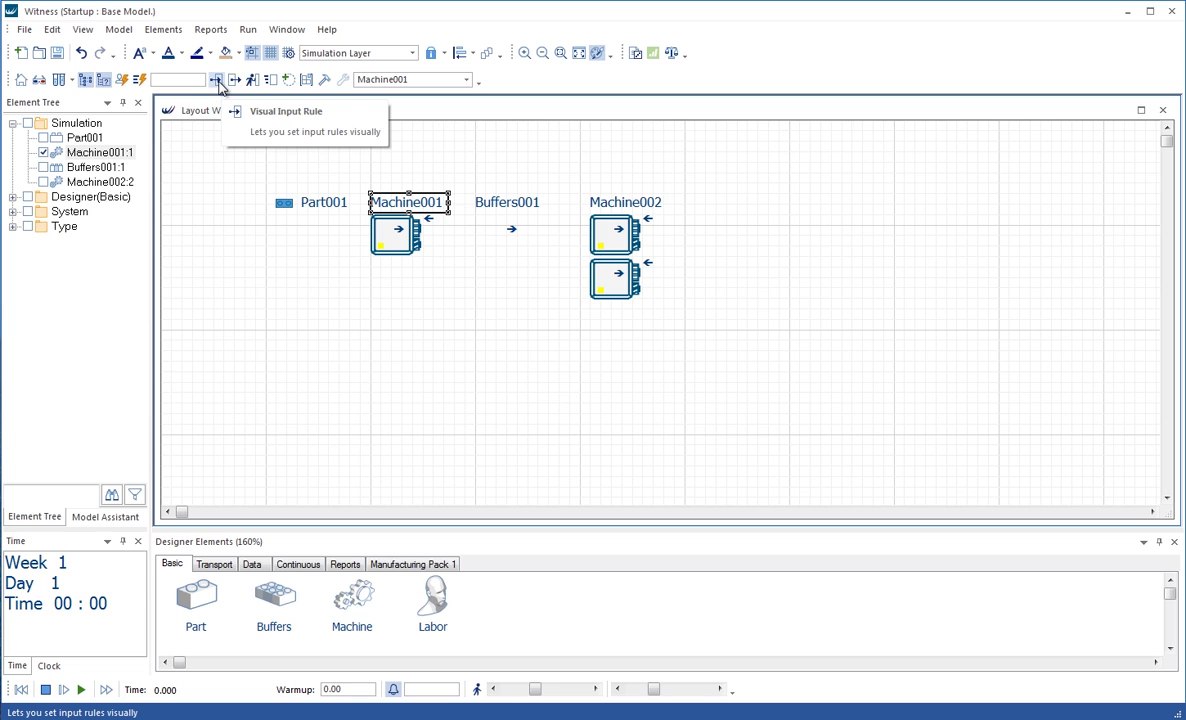
pyautogui.click(217, 81)
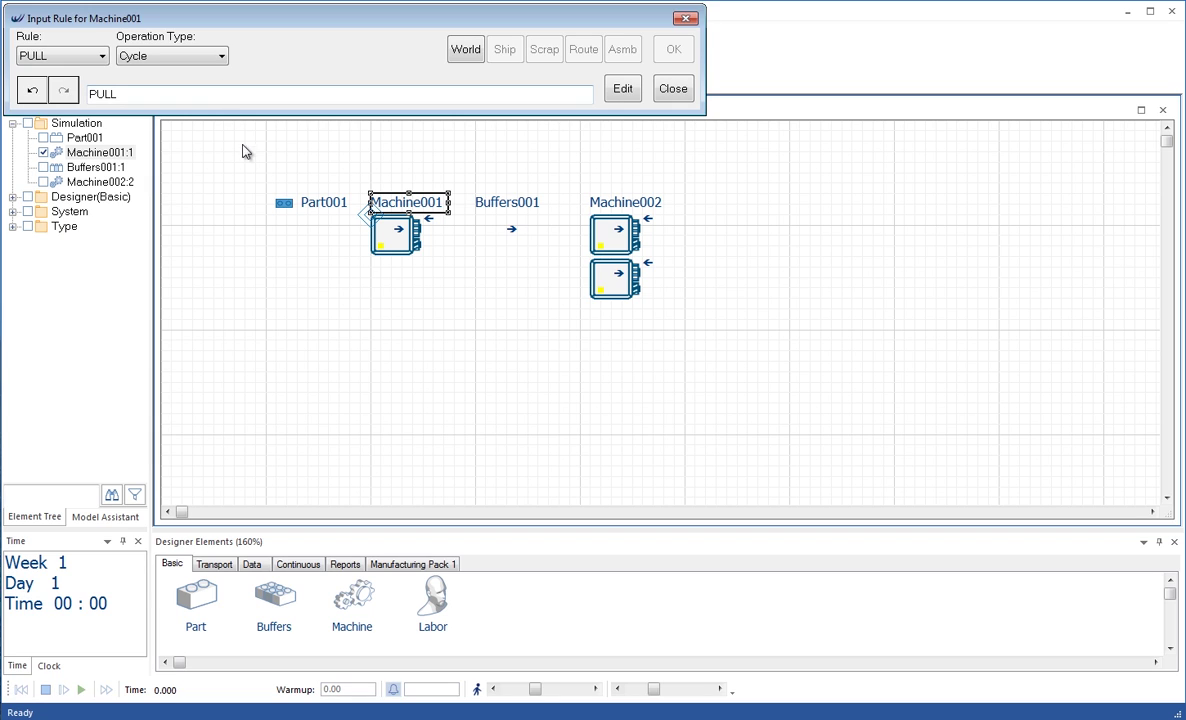
pyautogui.click(317, 207)
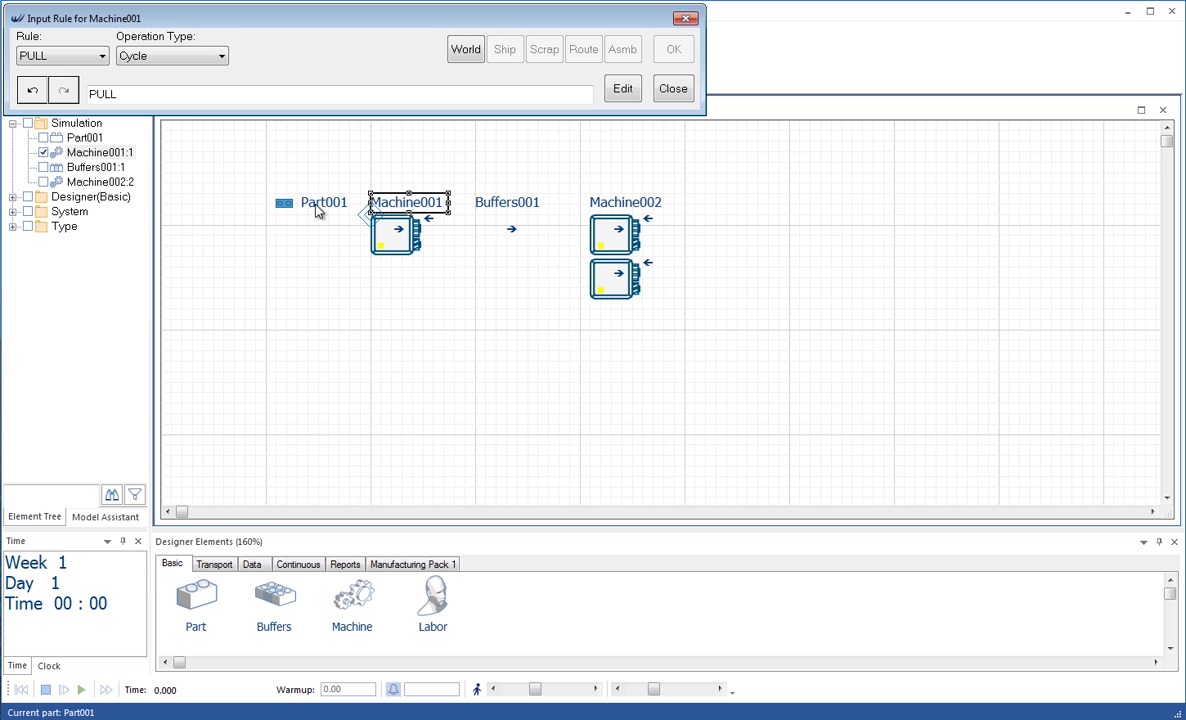
pyautogui.click(462, 52)
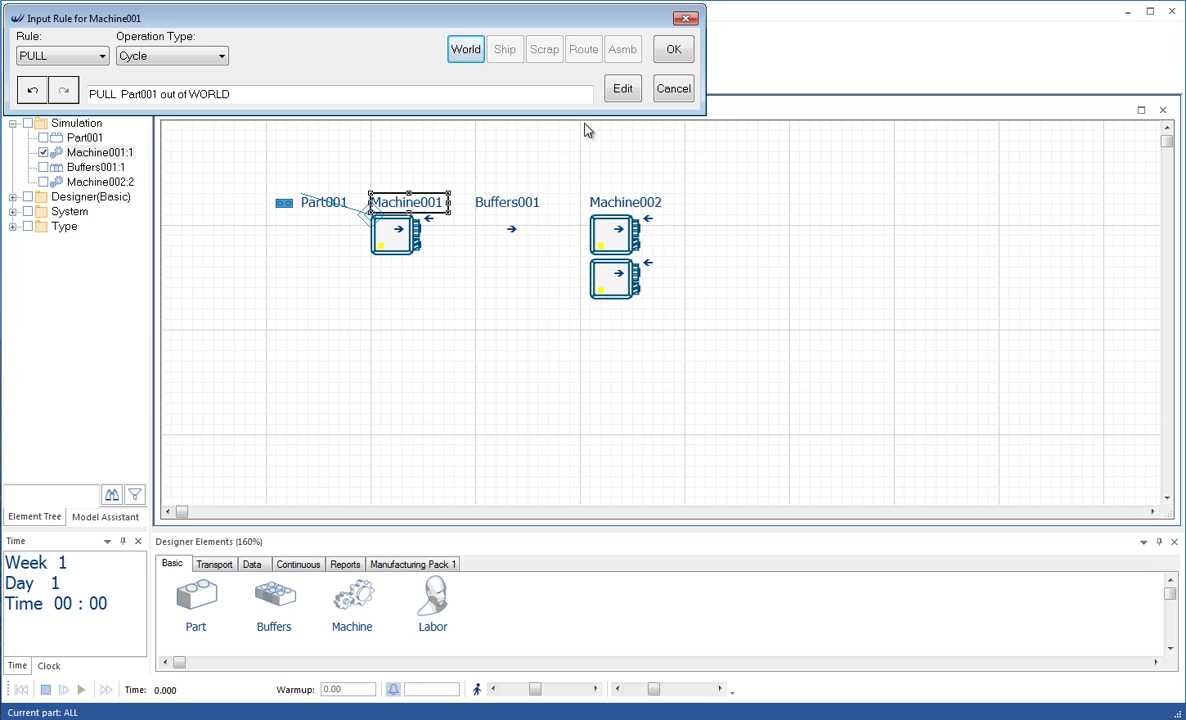
pyautogui.click(670, 51)
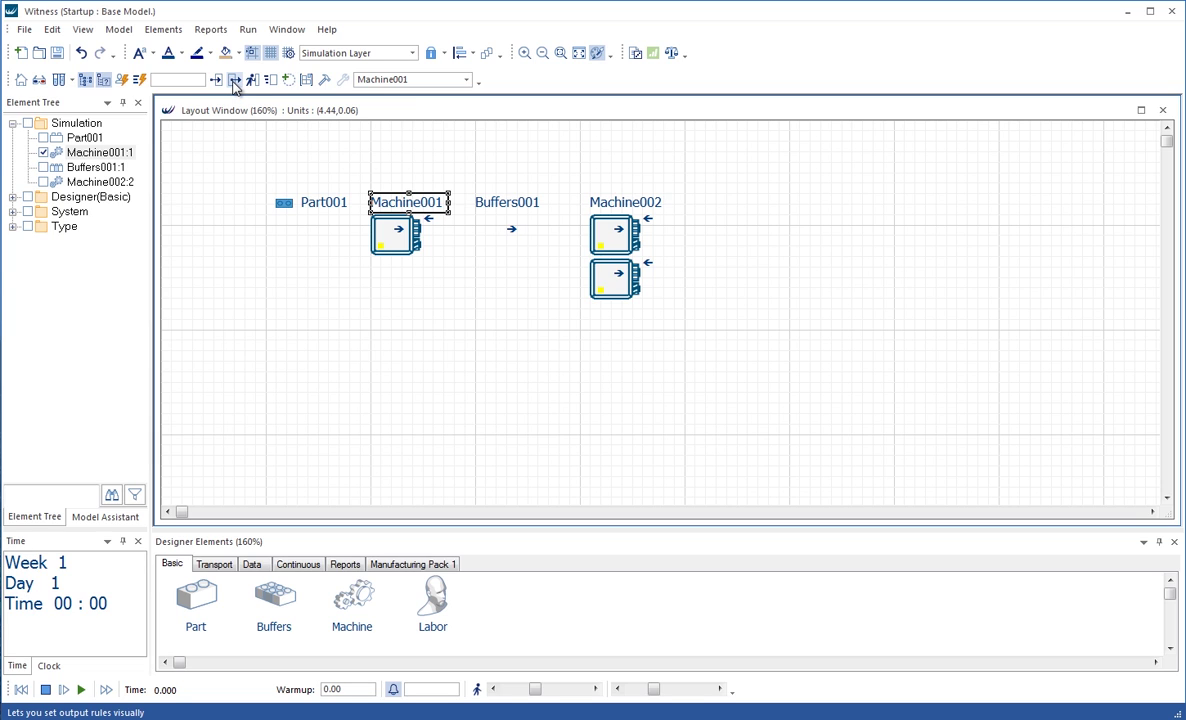
# Set Machine001's output rule to PUSH Buffers001.
pyautogui.click(234, 82)
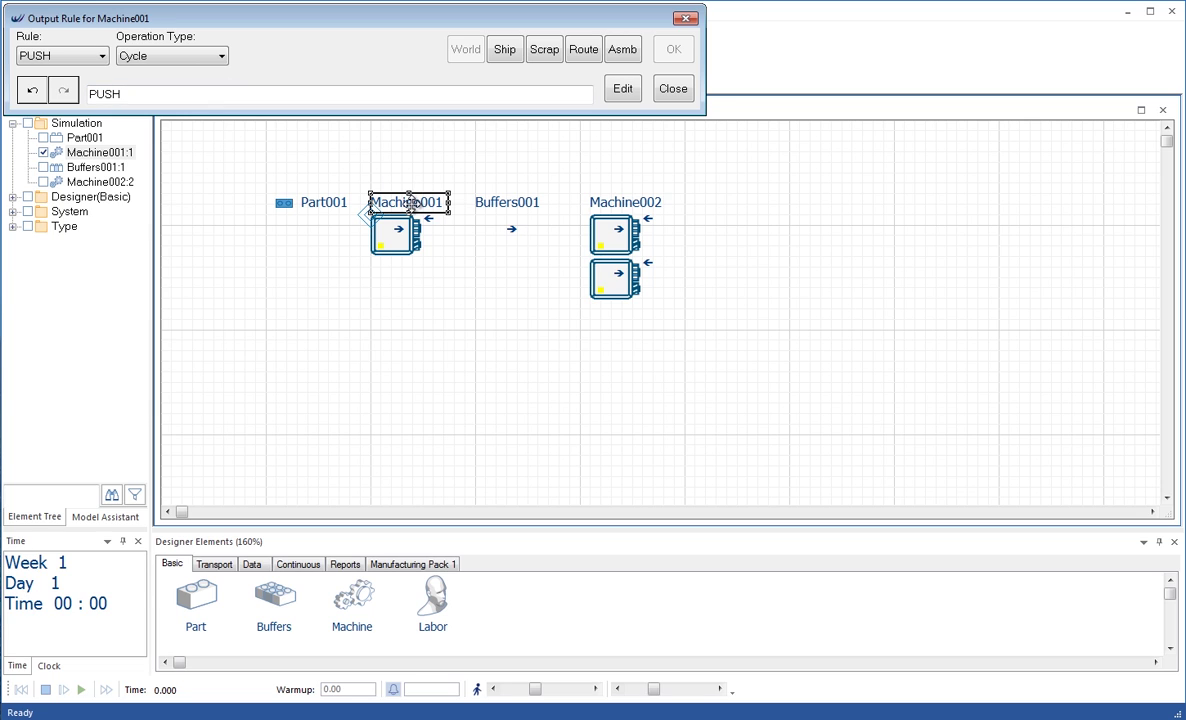
pyautogui.click(512, 208)
pyautogui.click(672, 50)
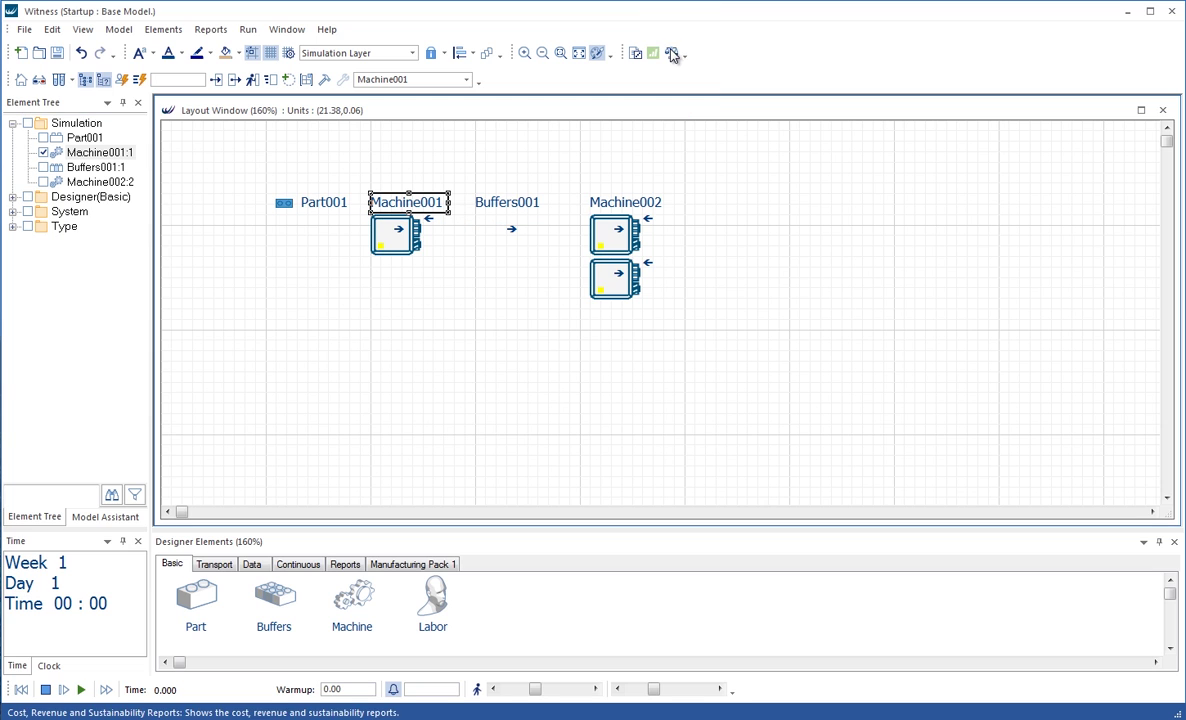
# Turn on the View > Element Flow display with default settings to show Part001-Machine001-Buffers001 arrows.
pyautogui.click(490, 301)
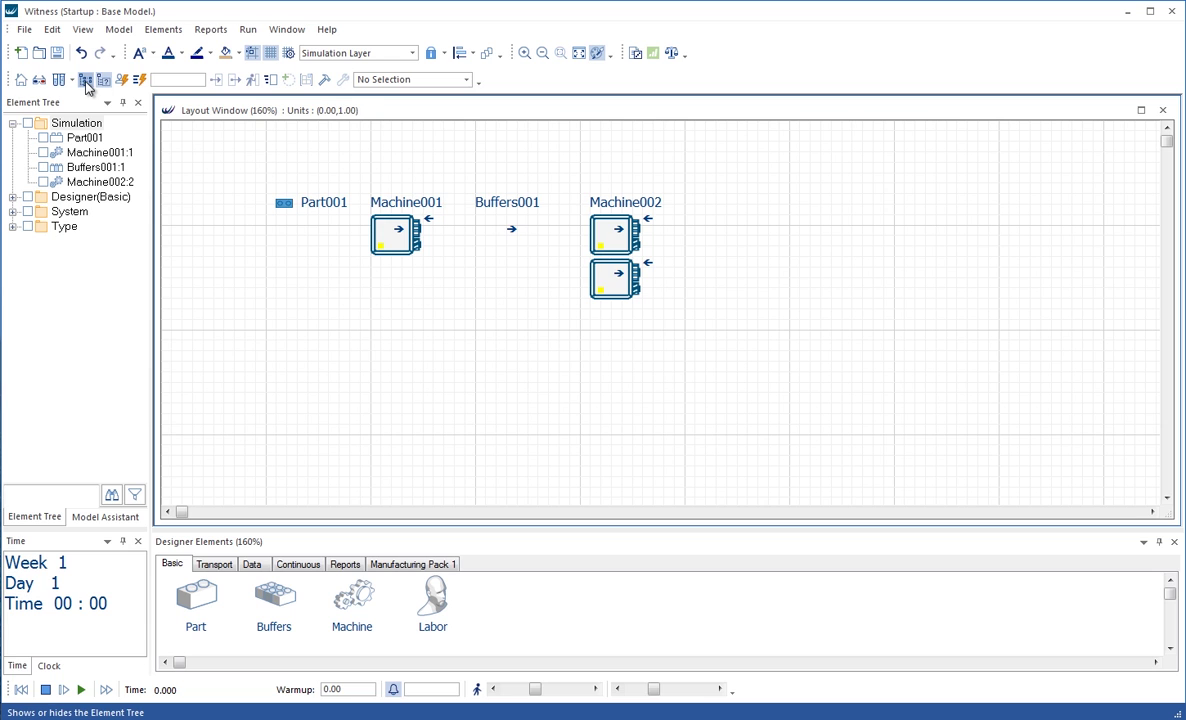
pyautogui.click(83, 32)
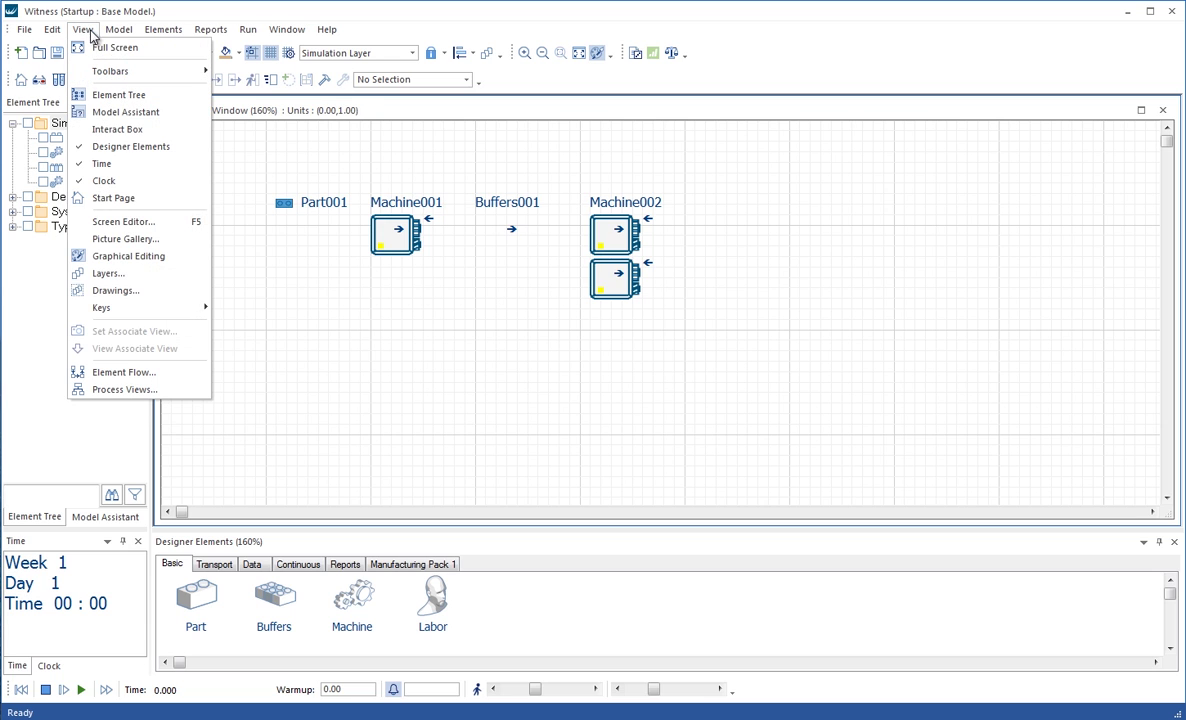
pyautogui.click(159, 374)
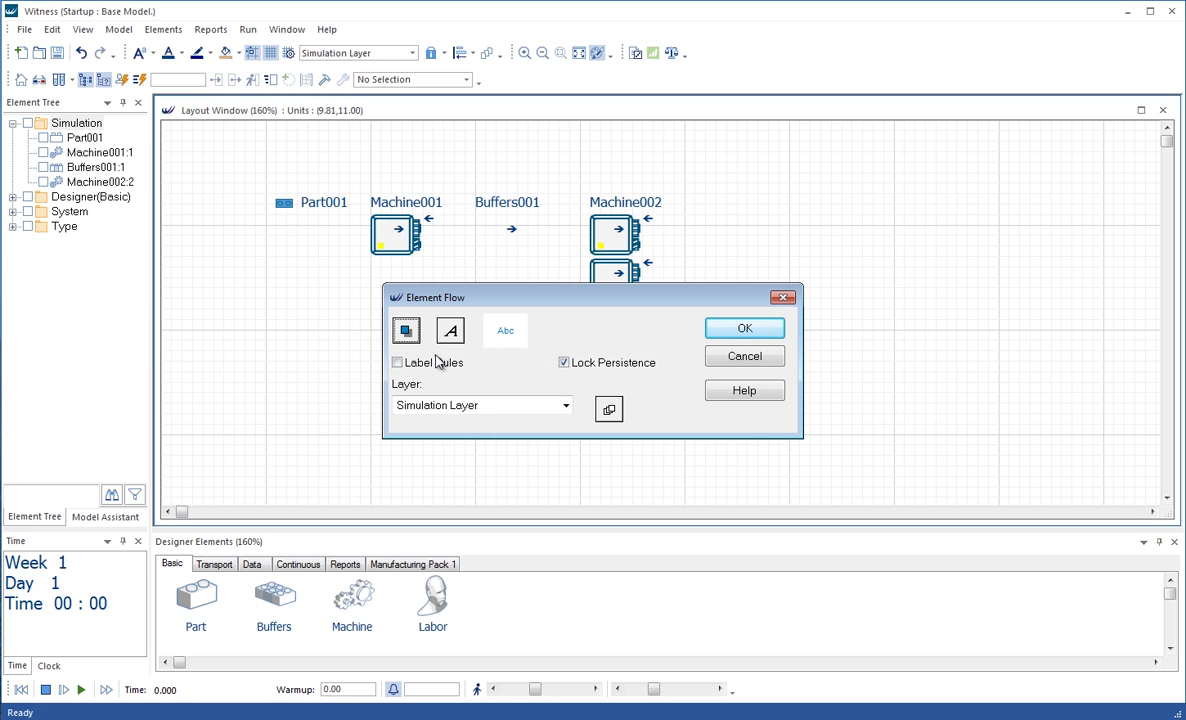
pyautogui.click(743, 331)
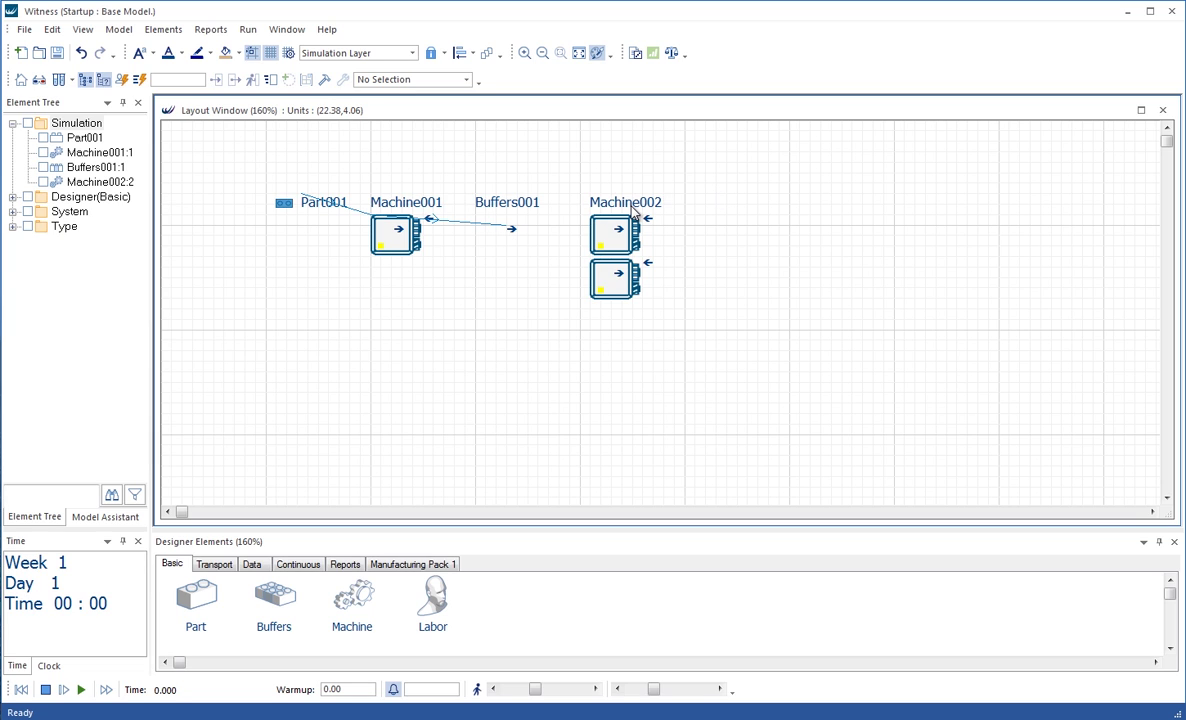
# Give Machine002 an input rule that pulls parts from Buffers001.
pyautogui.click(632, 210)
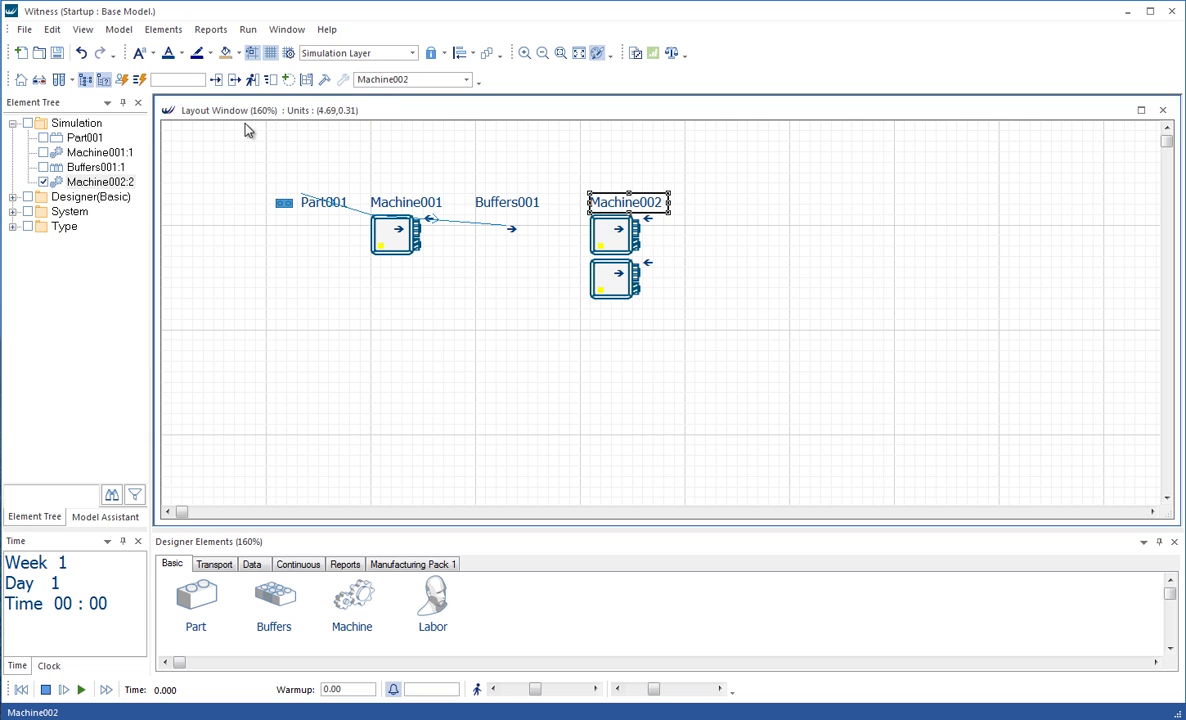
pyautogui.click(217, 86)
pyautogui.click(514, 207)
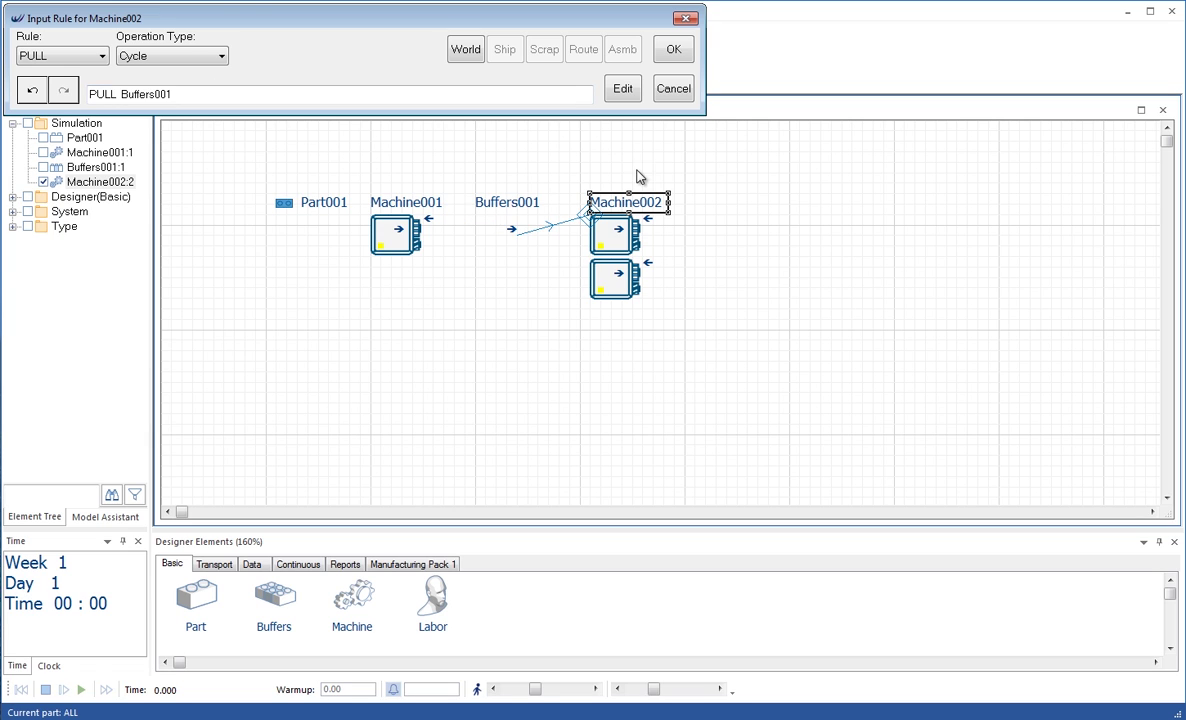
pyautogui.click(674, 51)
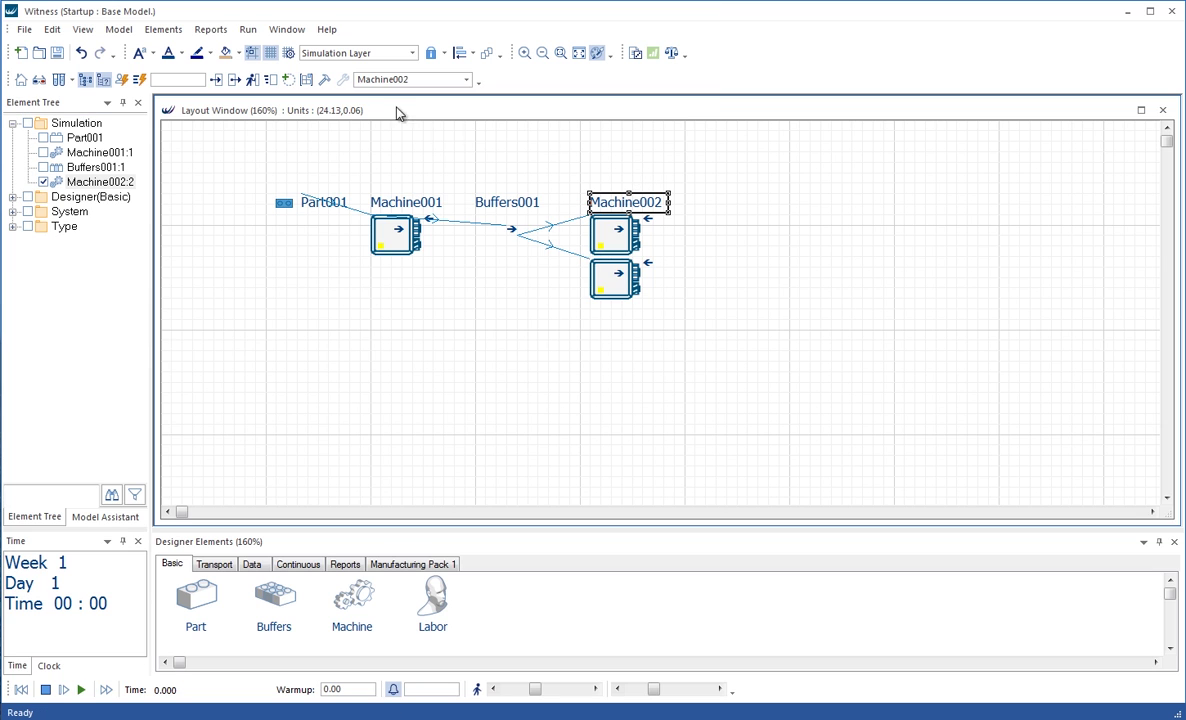
# Set Machine002's output rule to ship its finished parts out of the model.
pyautogui.click(236, 82)
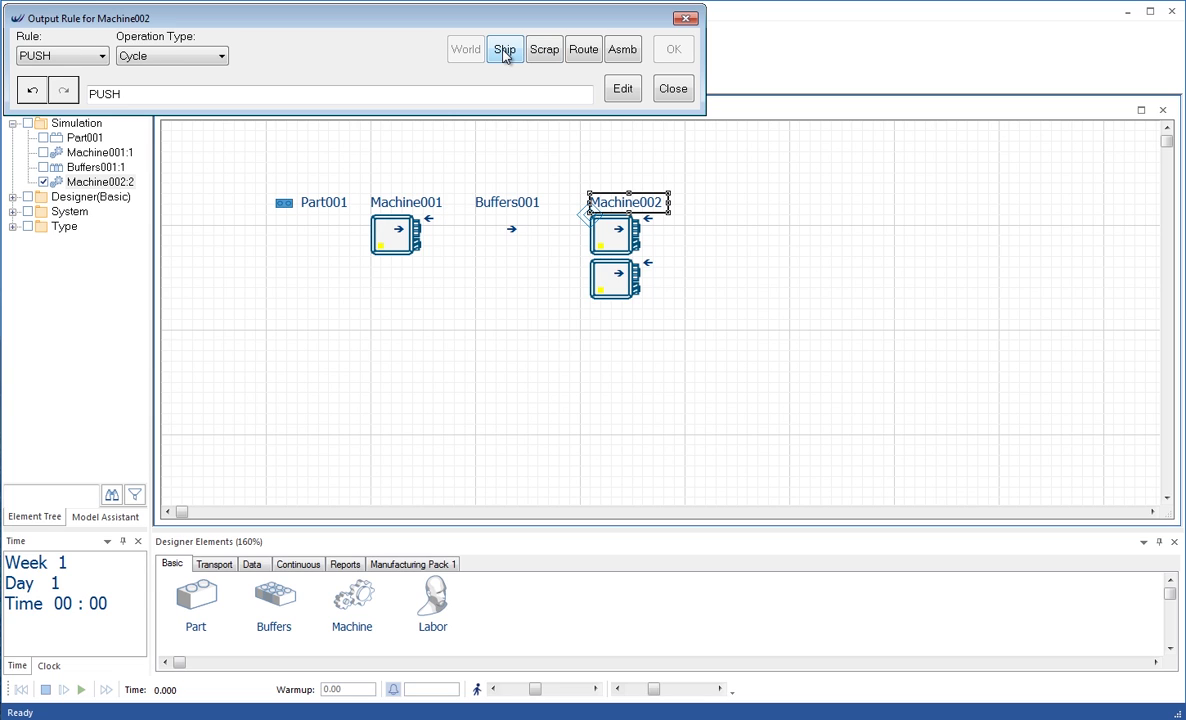
pyautogui.click(505, 55)
pyautogui.click(673, 49)
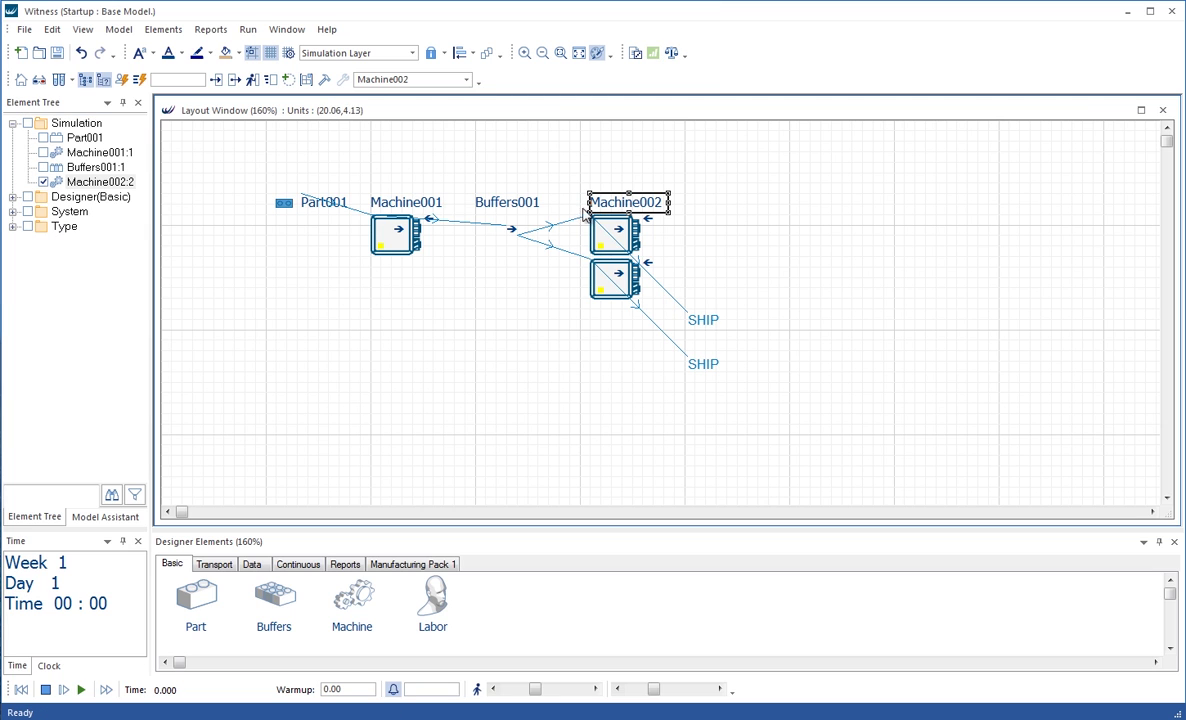
# Switch the View > Element Flow display off so only the elements show.
pyautogui.click(755, 227)
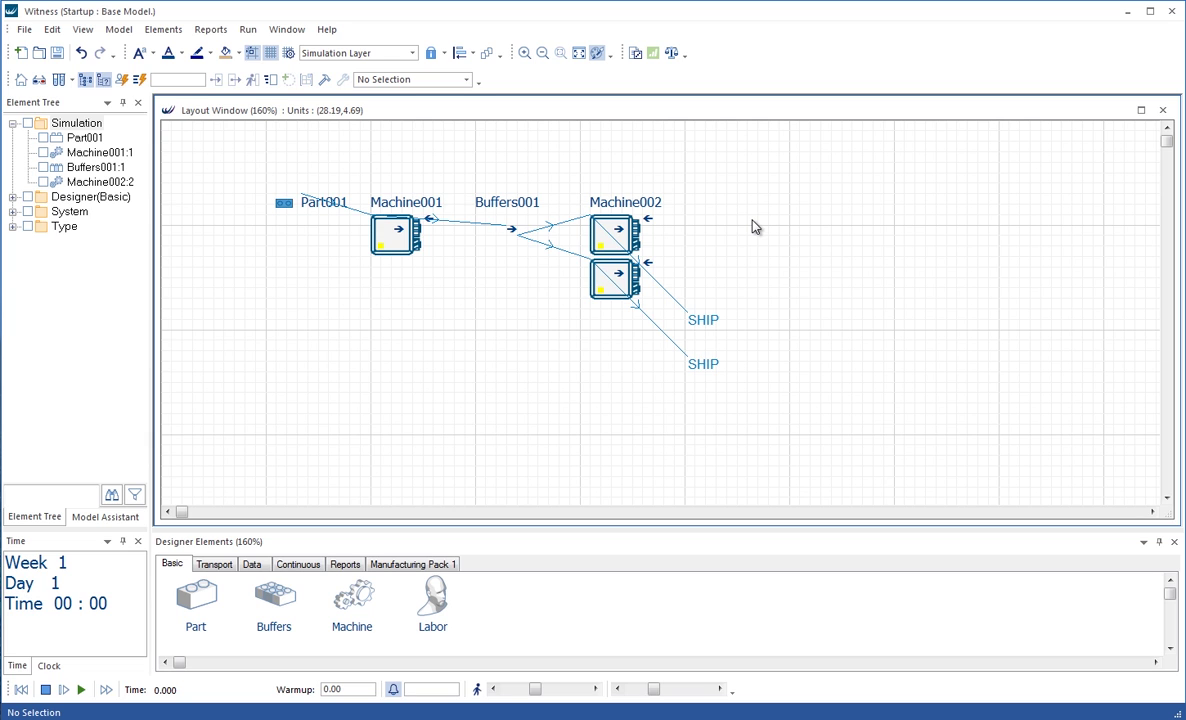
pyautogui.click(82, 30)
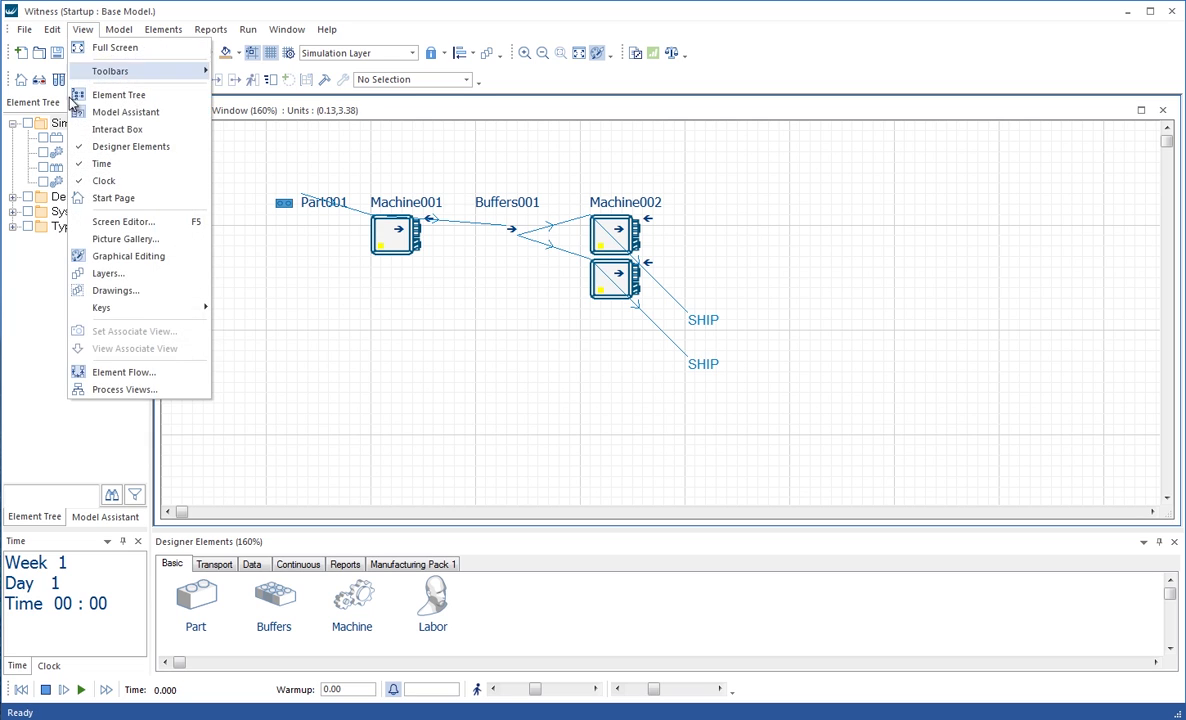
pyautogui.click(137, 380)
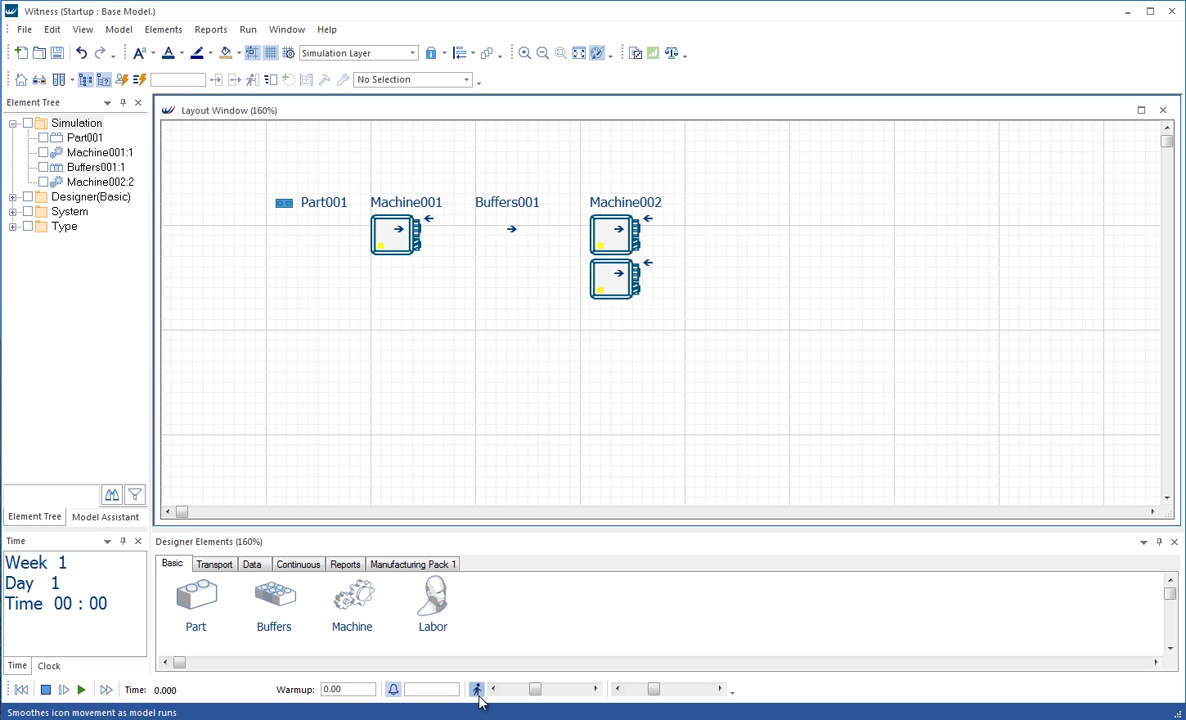
# Nudge the Walk Speed slider slightly left to slow the part animation.
pyautogui.moveTo(536, 691)
pyautogui.mouseDown()
pyautogui.moveTo(516, 692)
pyautogui.moveTo(585, 692)
pyautogui.moveTo(532, 692)
pyautogui.mouseUp()
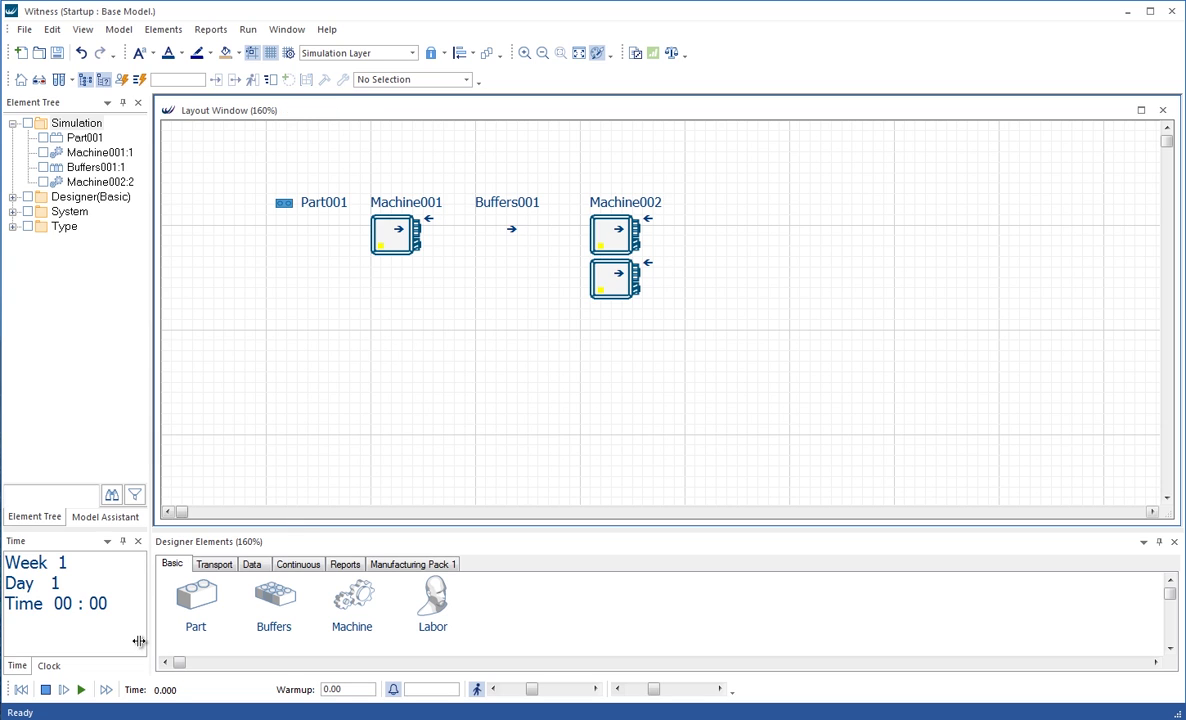
# Run the model, giving Machine001 cycle time 3 and Machine002 cycle time 5.
pyautogui.click(82, 691)
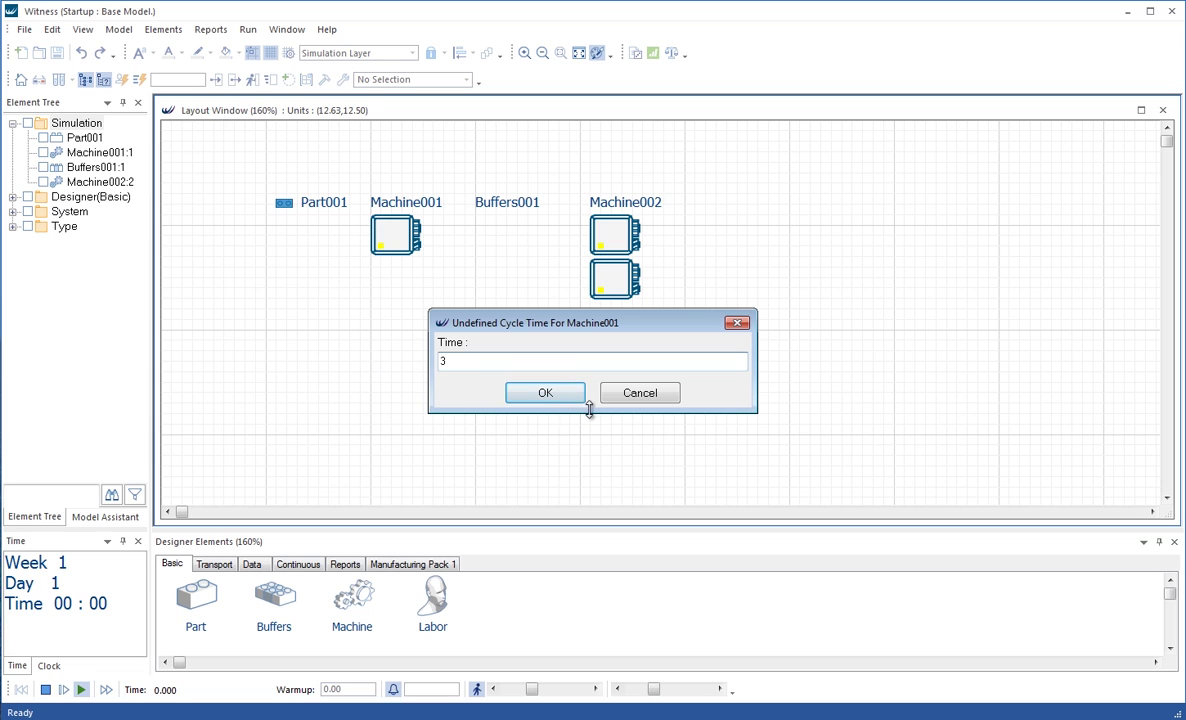
pyautogui.click(547, 393)
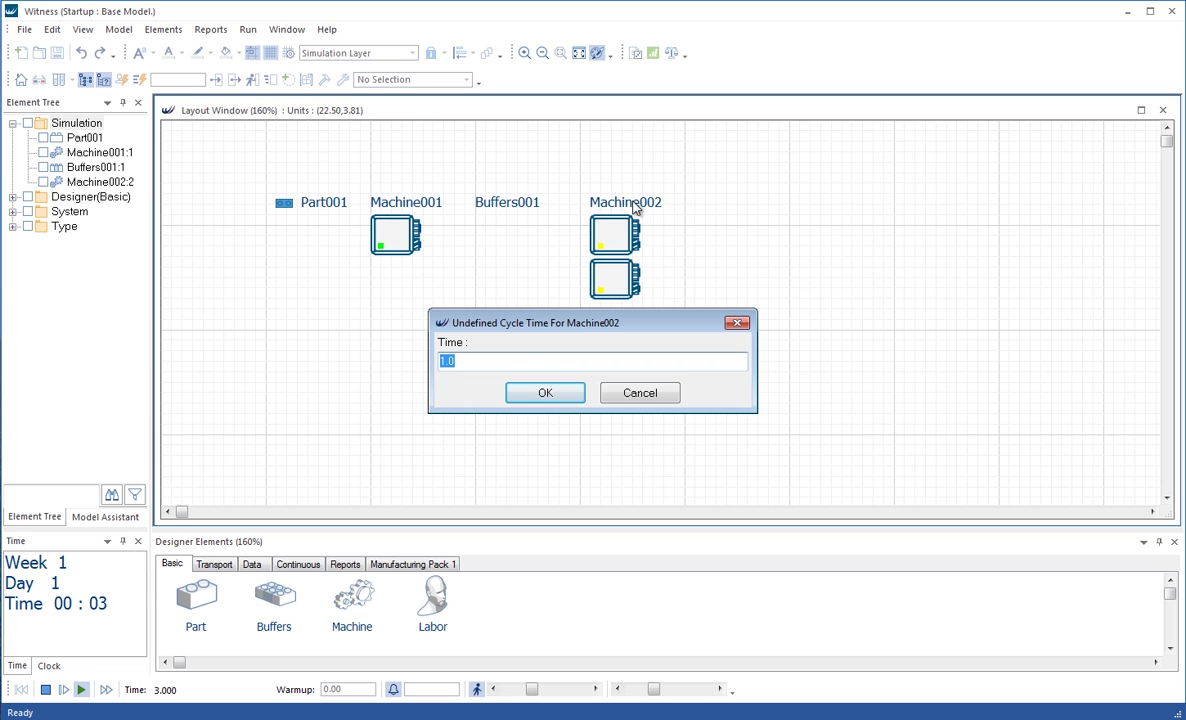
pyautogui.click(544, 395)
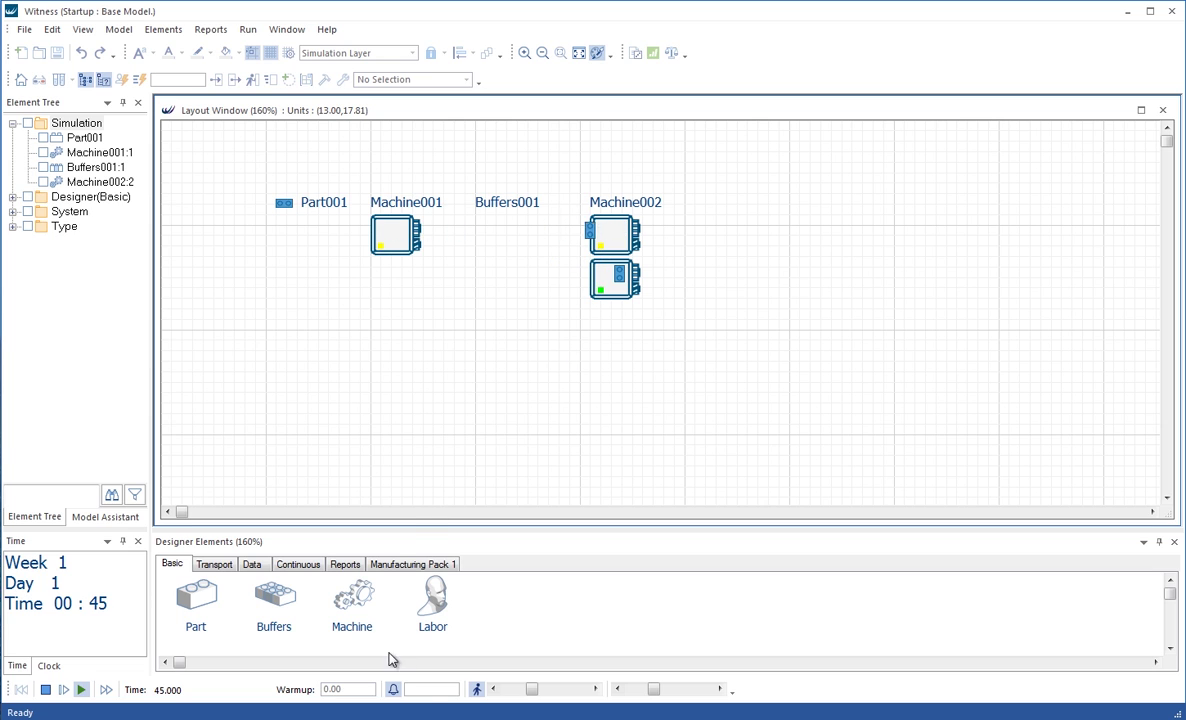
# Tune walk and simulation speed sliders, enable smooth part movement, and stop the run at 07:42.
pyautogui.click(478, 690)
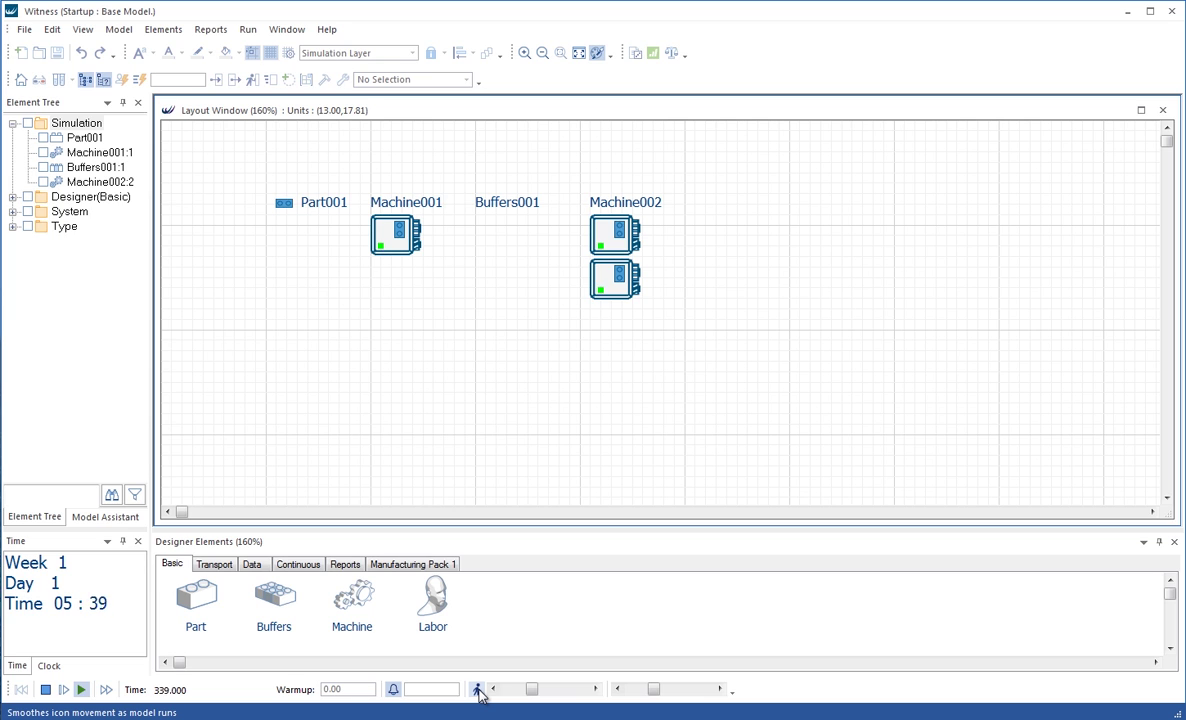
pyautogui.click(478, 690)
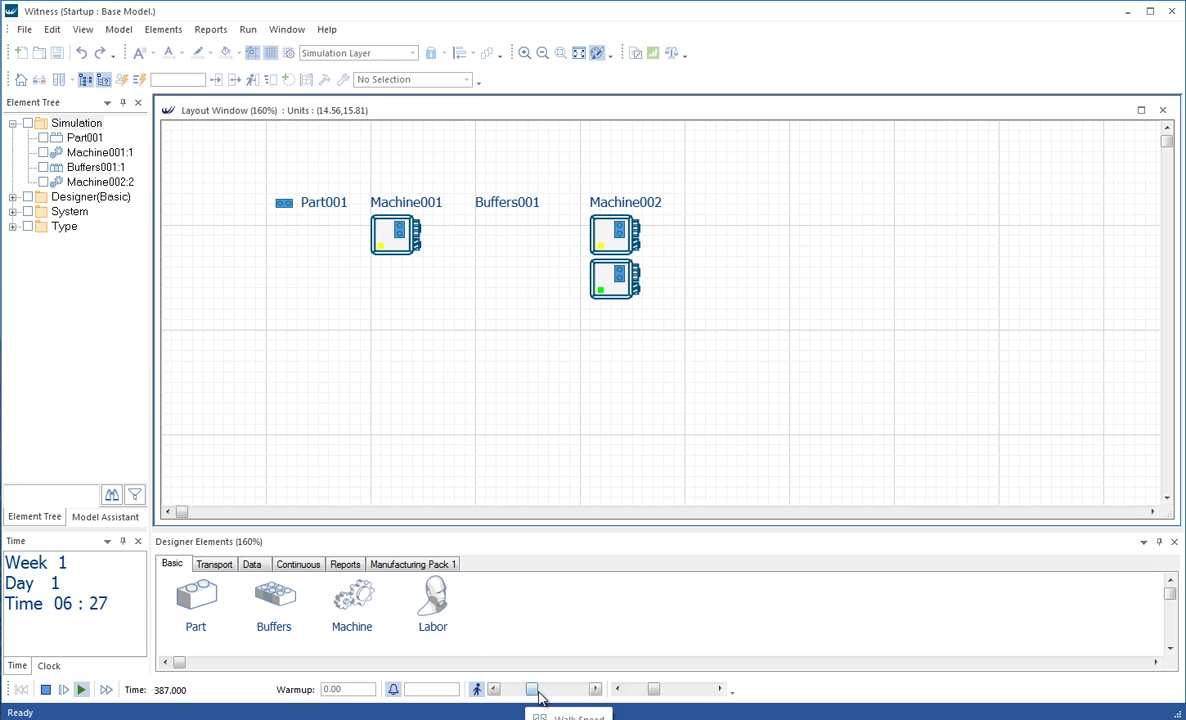
pyautogui.moveTo(533, 690); pyautogui.dragTo(569, 691)
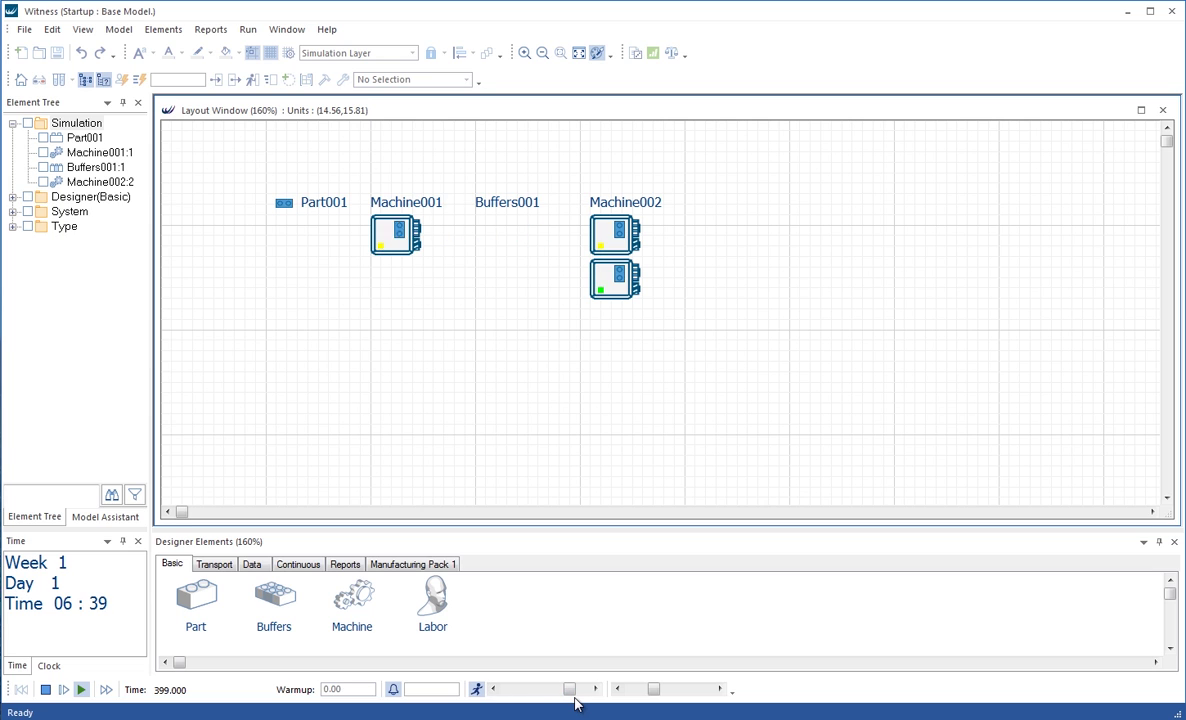
pyautogui.moveTo(570, 691); pyautogui.dragTo(538, 690)
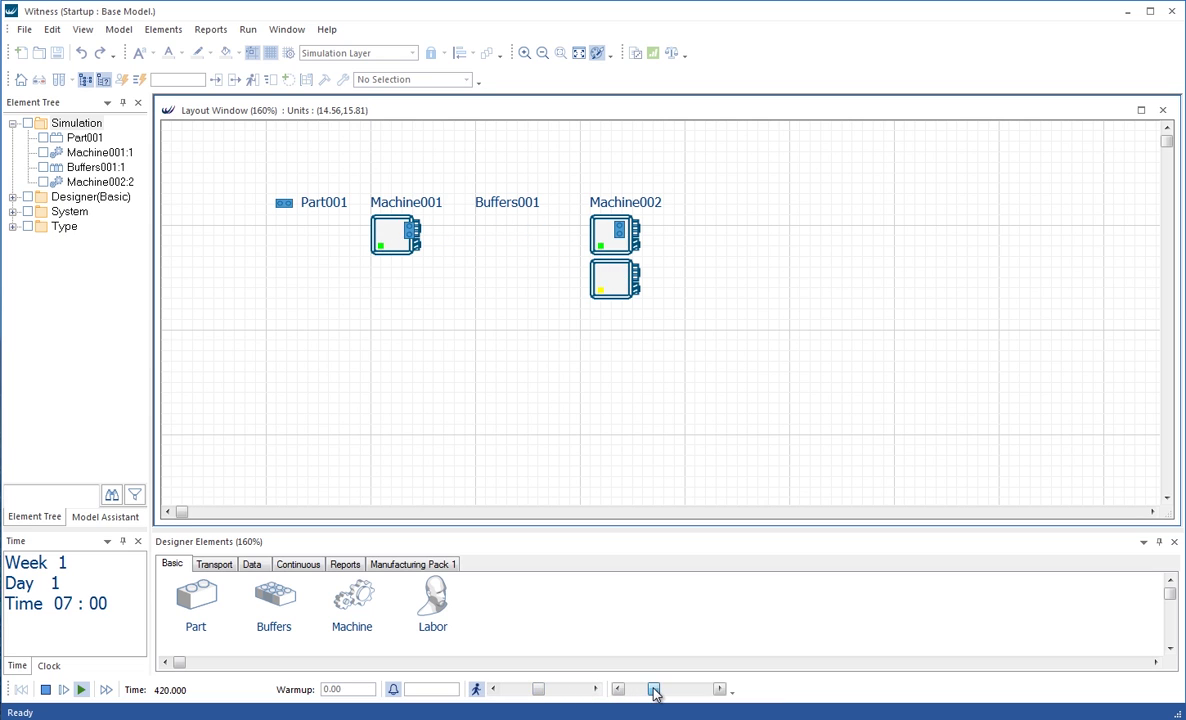
pyautogui.moveTo(651, 692); pyautogui.dragTo(634, 693)
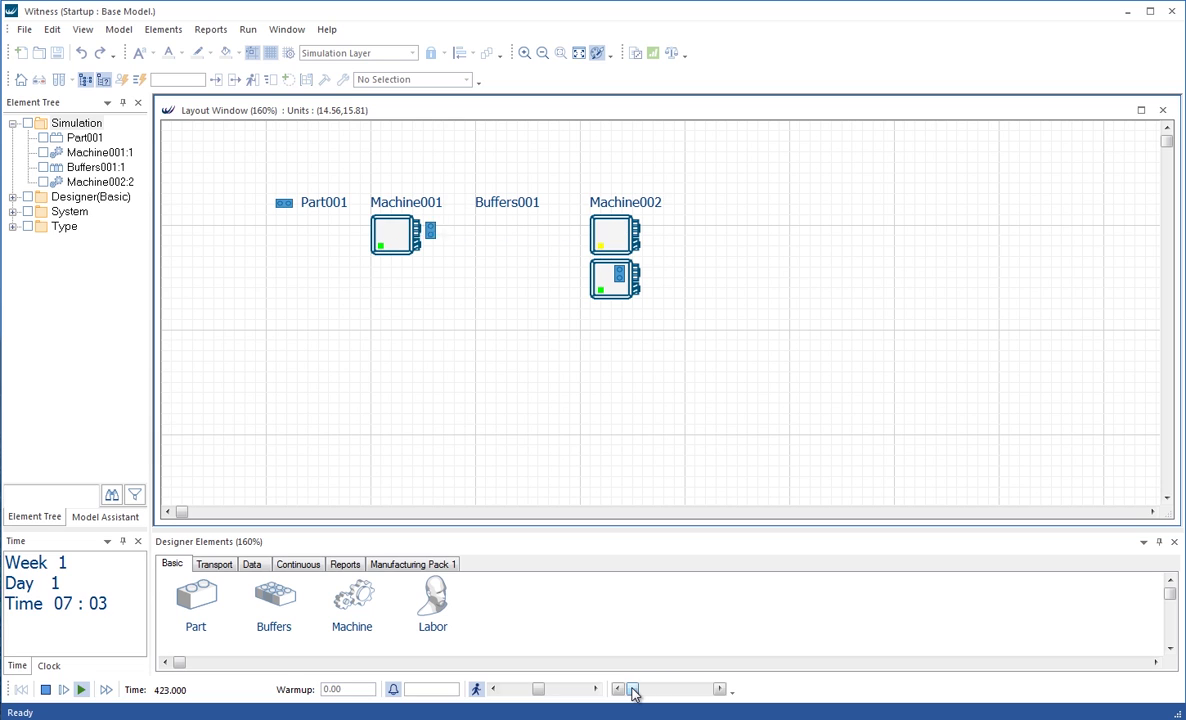
pyautogui.moveTo(633, 693); pyautogui.dragTo(717, 709)
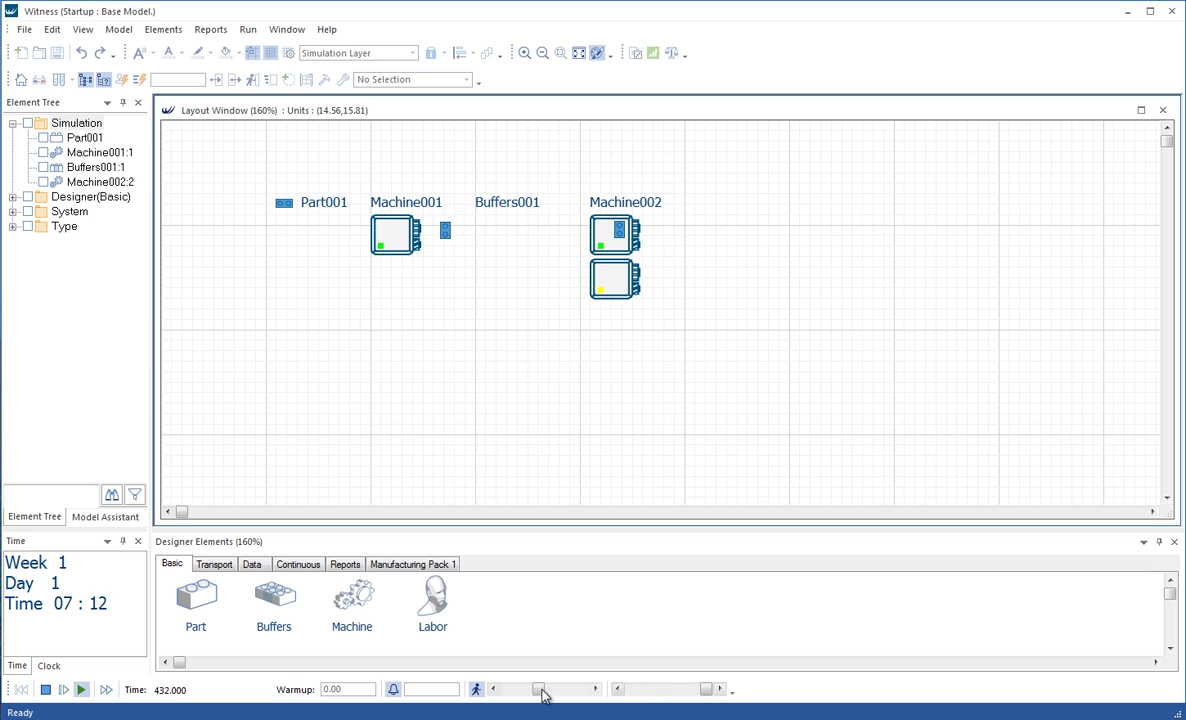
pyautogui.click(476, 690)
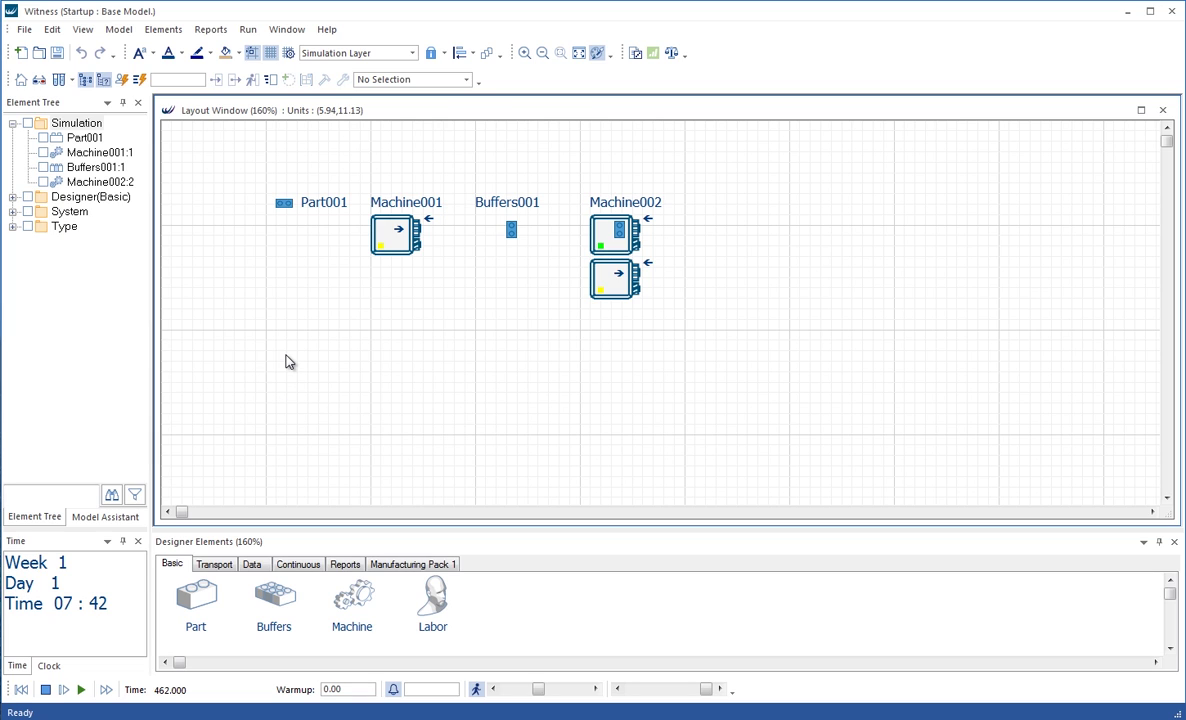
pyautogui.rightClick(348, 360)
pyautogui.click(334, 338)
# Open Part statistics, widen it to read 154 entered, 152 shipped, Sigma Rating 6.00, then close.
pyautogui.click(13, 227)
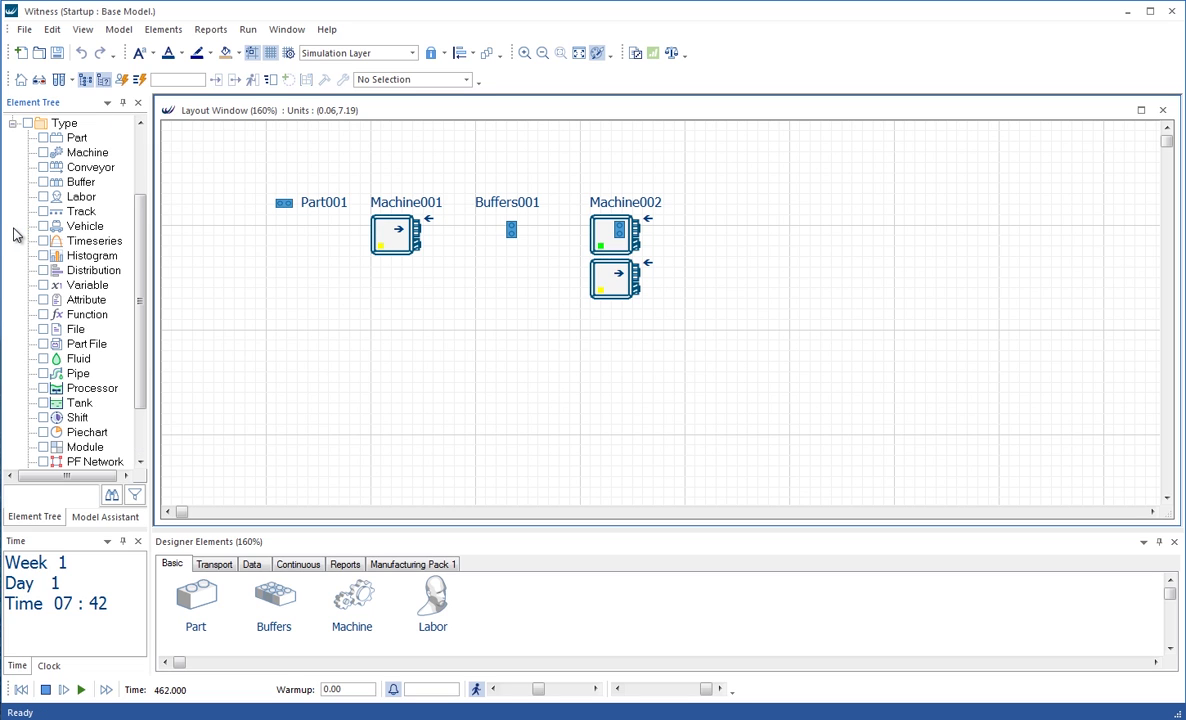
pyautogui.rightClick(80, 140)
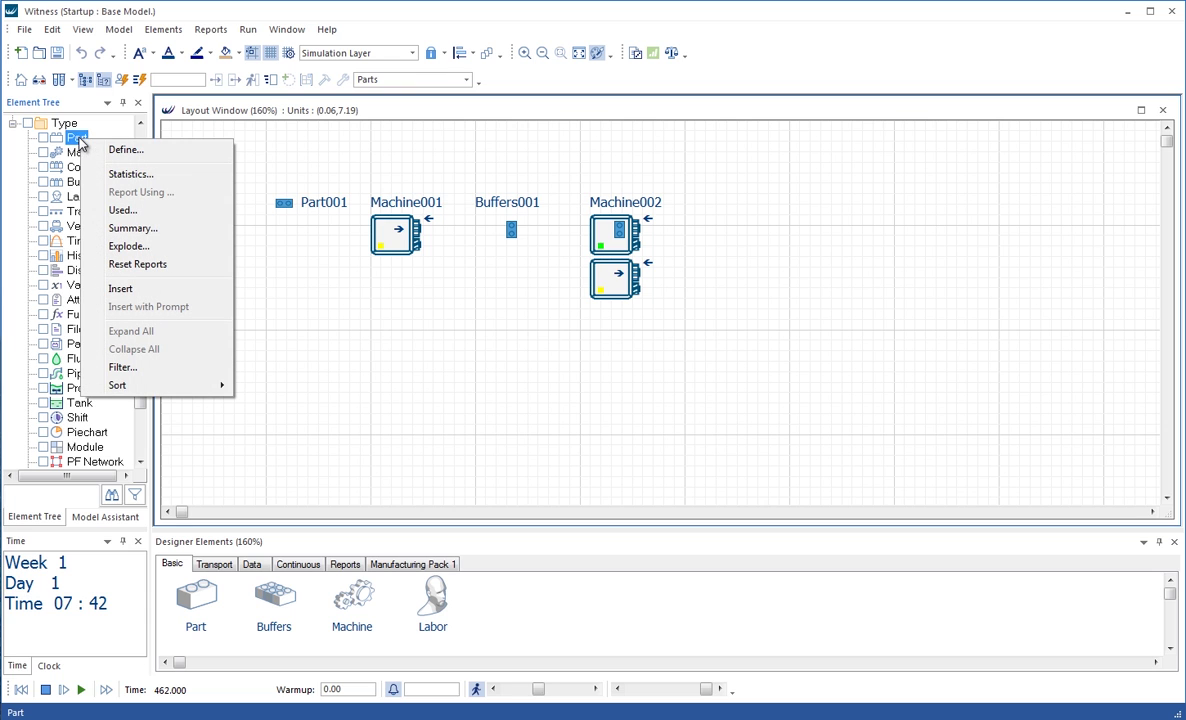
pyautogui.click(131, 175)
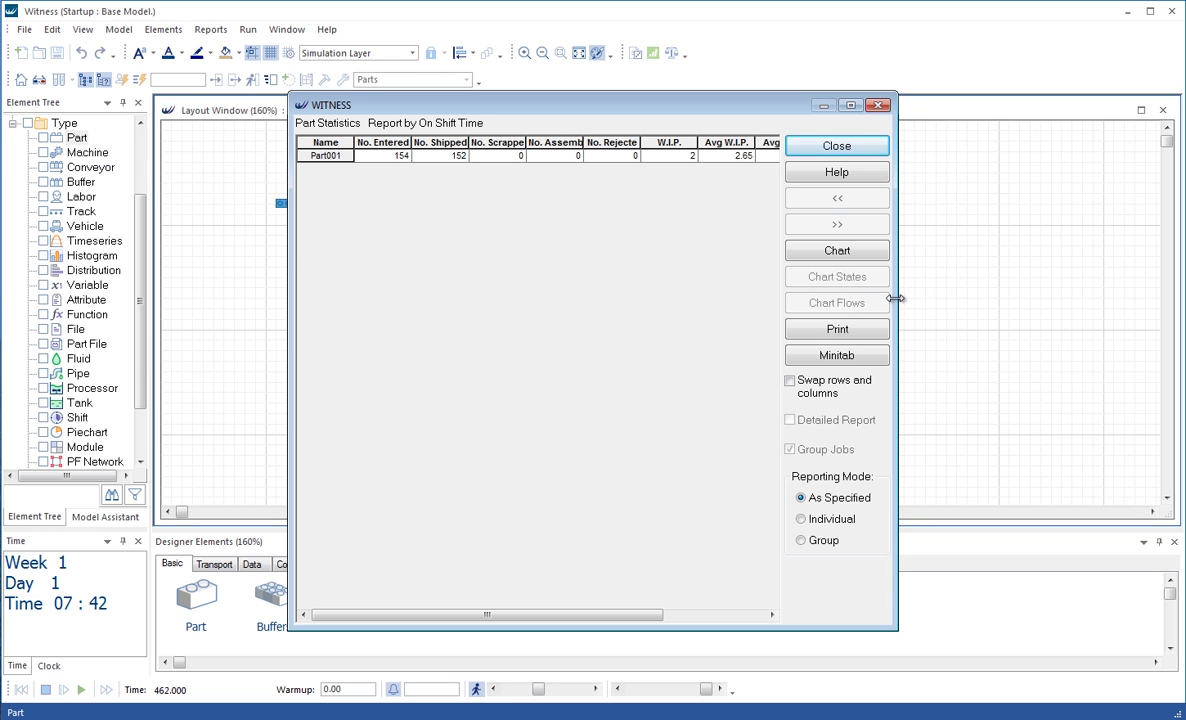
pyautogui.moveTo(897, 297); pyautogui.dragTo(1064, 318)
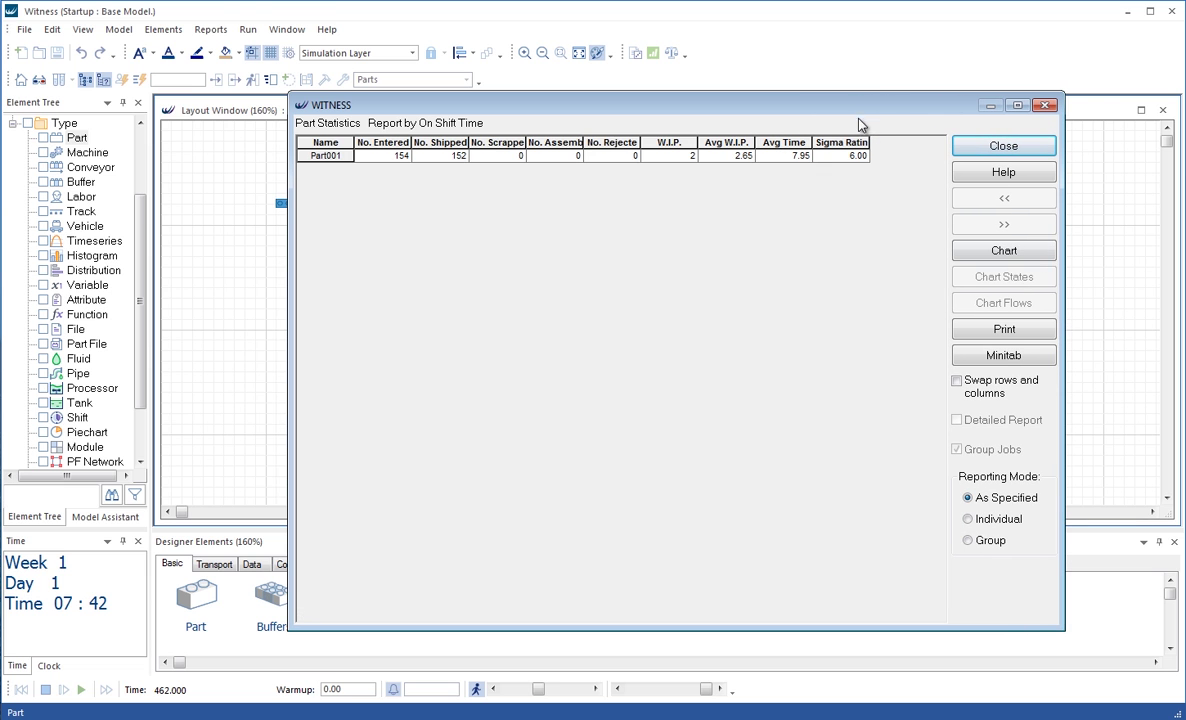
pyautogui.moveTo(855, 115); pyautogui.dragTo(787, 277)
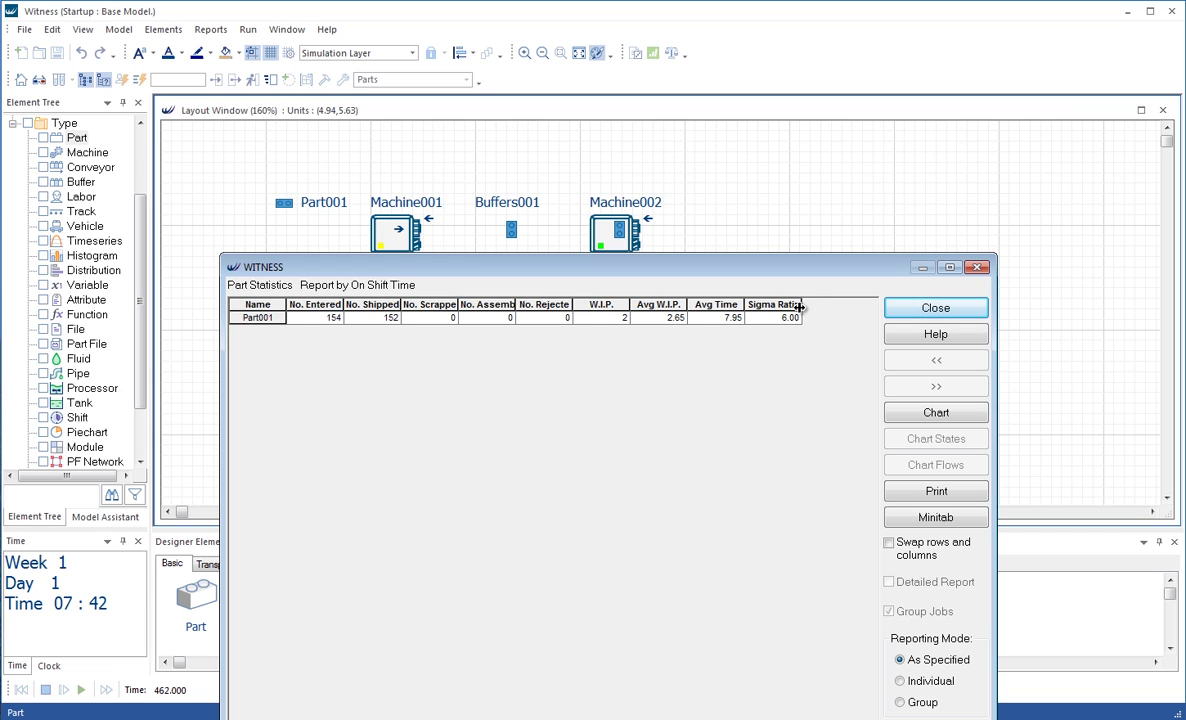
pyautogui.moveTo(800, 307); pyautogui.dragTo(818, 309)
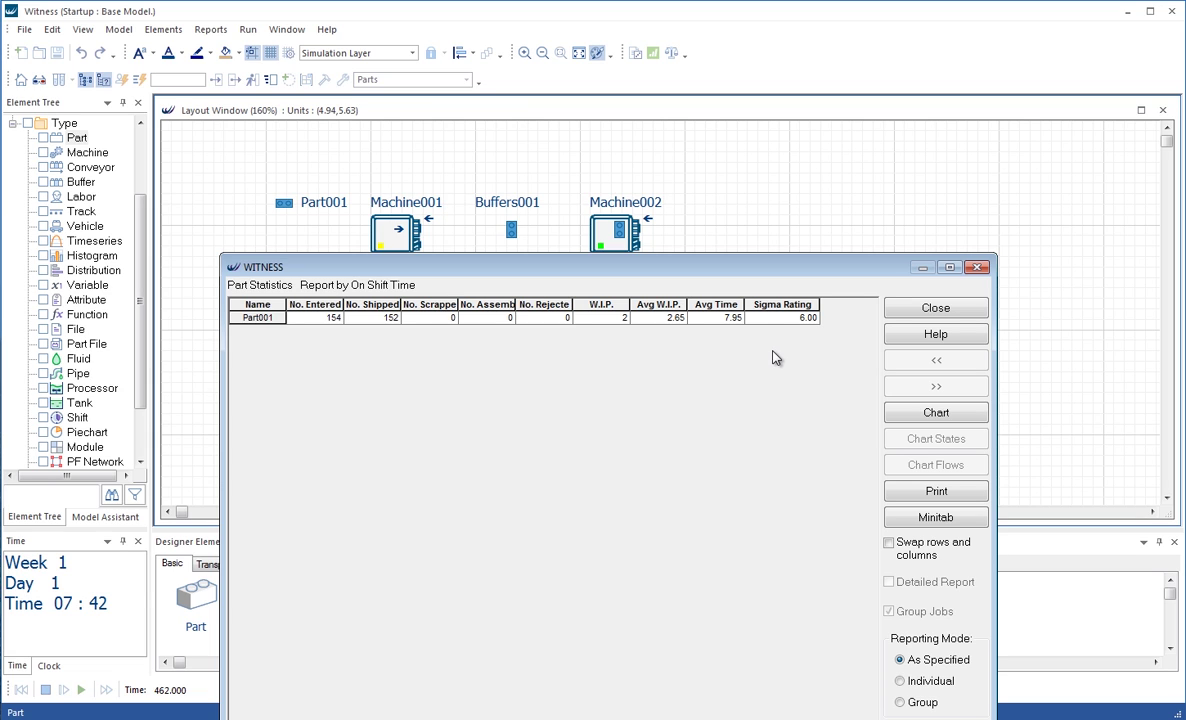
pyautogui.click(938, 316)
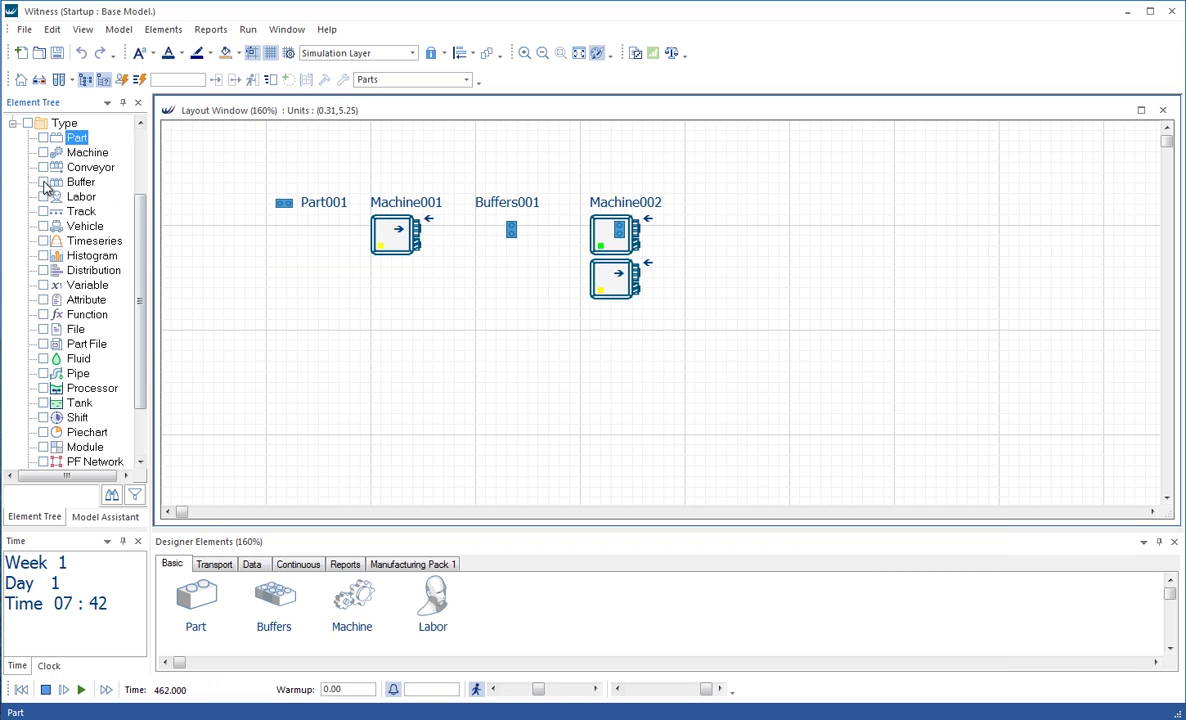
# Box-select all four layout elements and open their statistics report at Part001's figures.
pyautogui.click(13, 123)
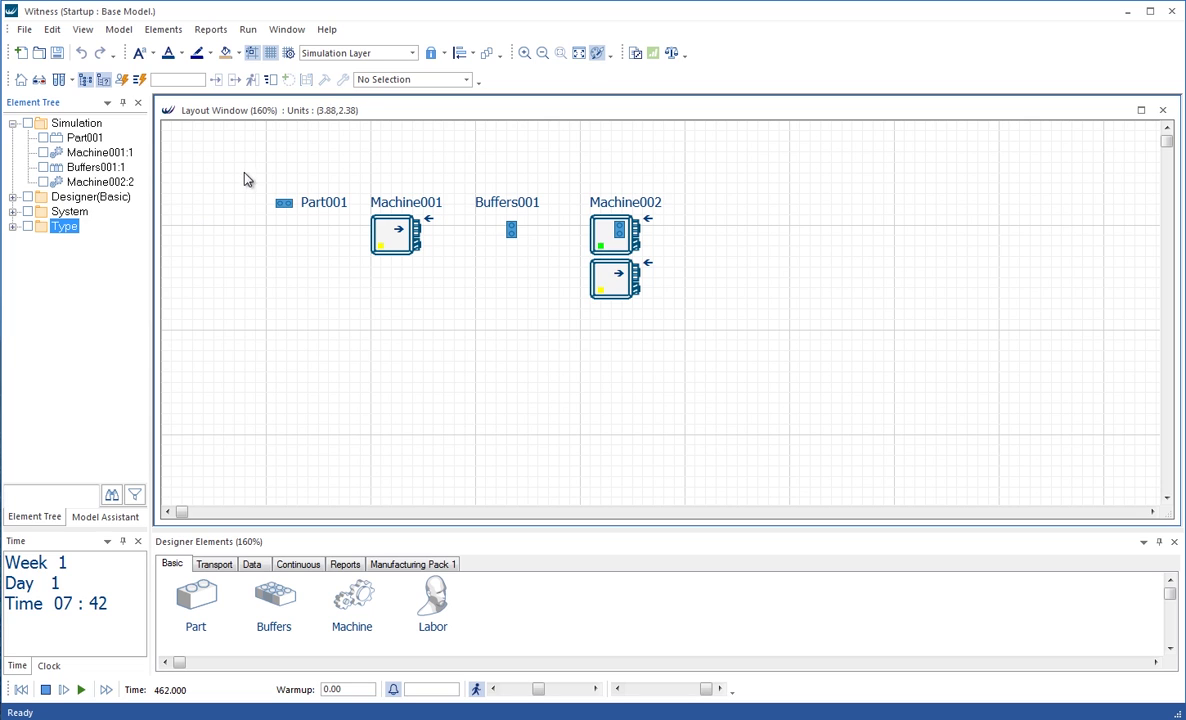
pyautogui.moveTo(245, 177); pyautogui.dragTo(734, 335)
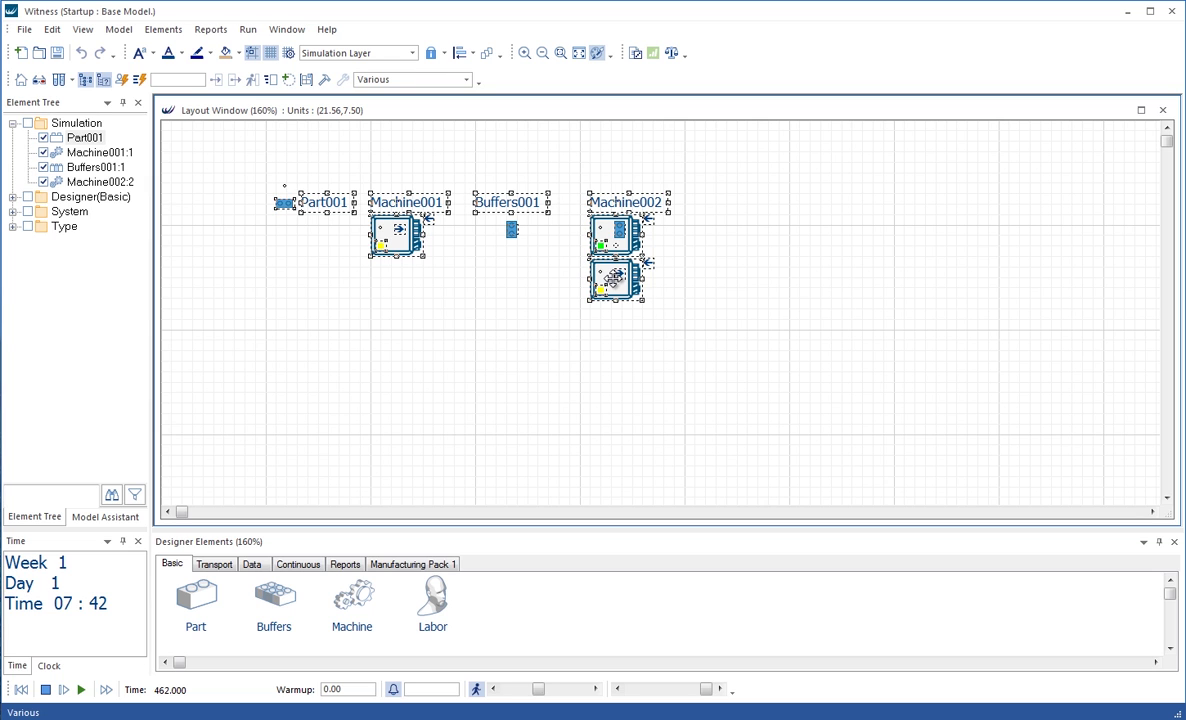
pyautogui.rightClick(614, 278)
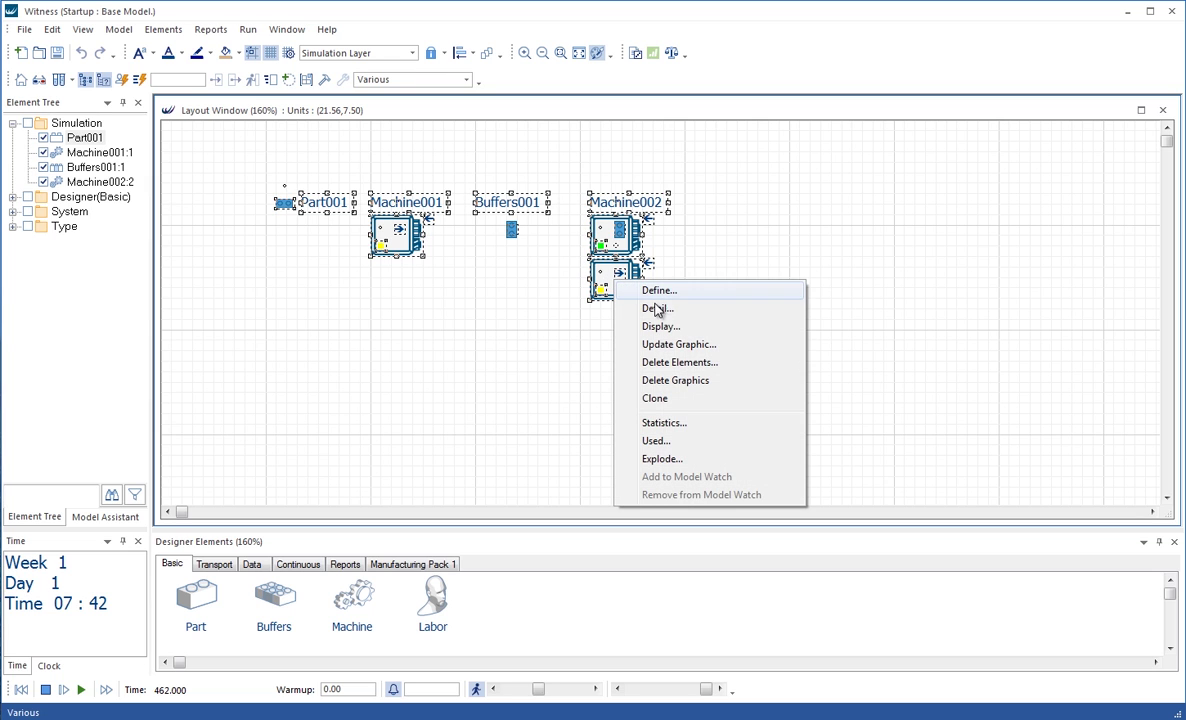
pyautogui.click(679, 432)
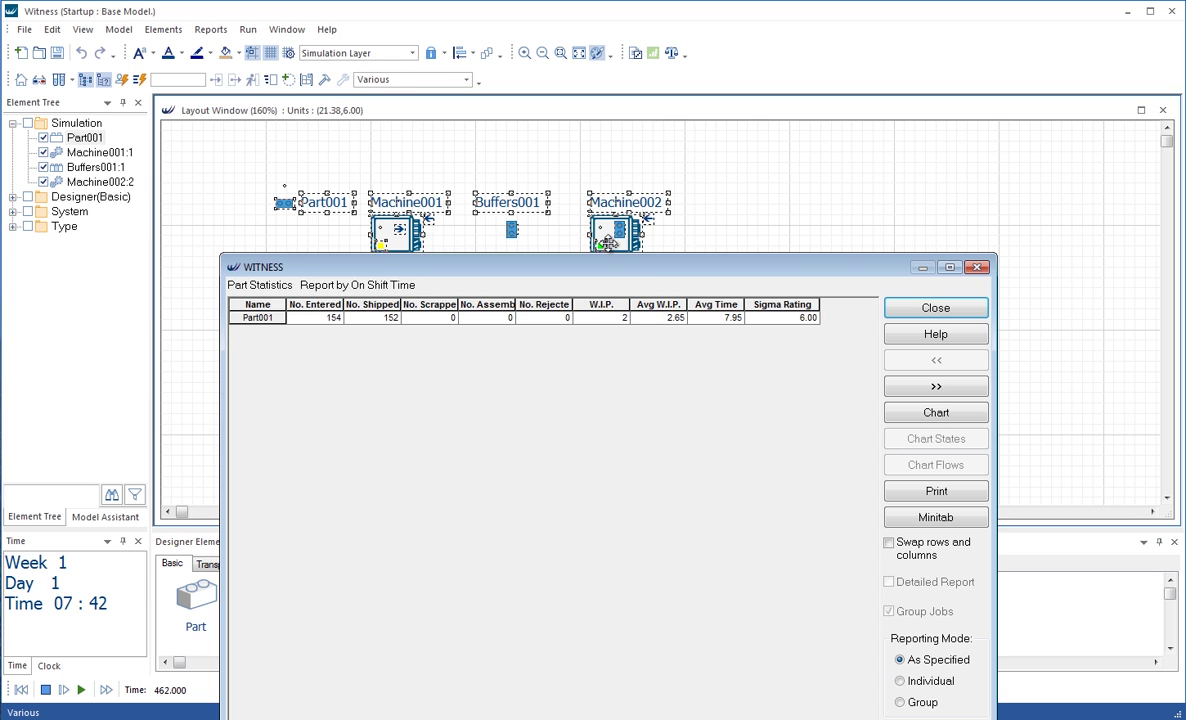
pyautogui.moveTo(627, 268); pyautogui.dragTo(554, 225)
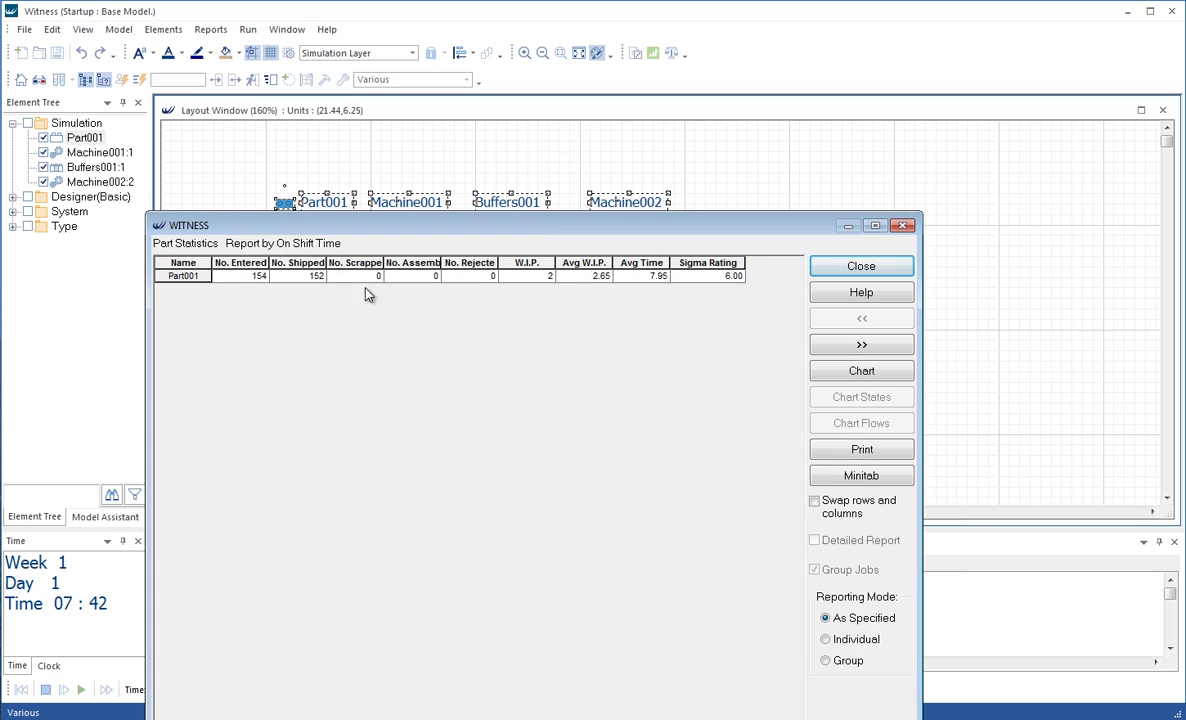
# Show machine statistics in Group mode: Machine002 at 82.58% busy, 152 operations.
pyautogui.click(866, 348)
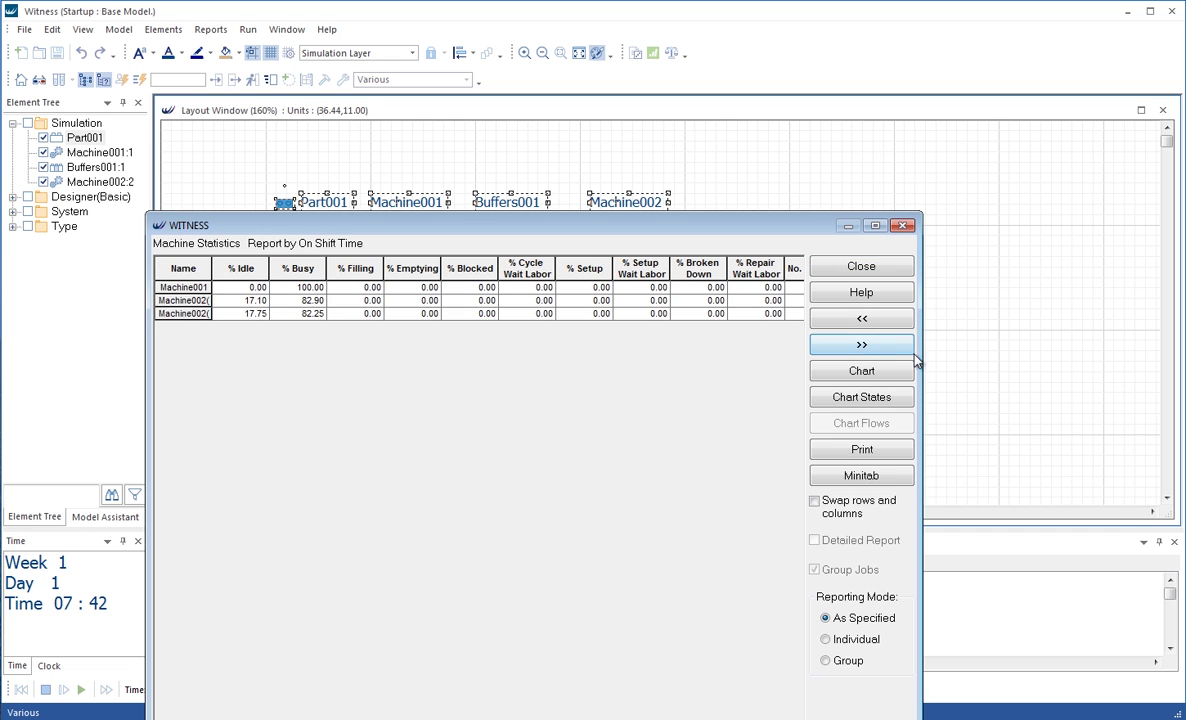
pyautogui.moveTo(921, 355); pyautogui.dragTo(1069, 355)
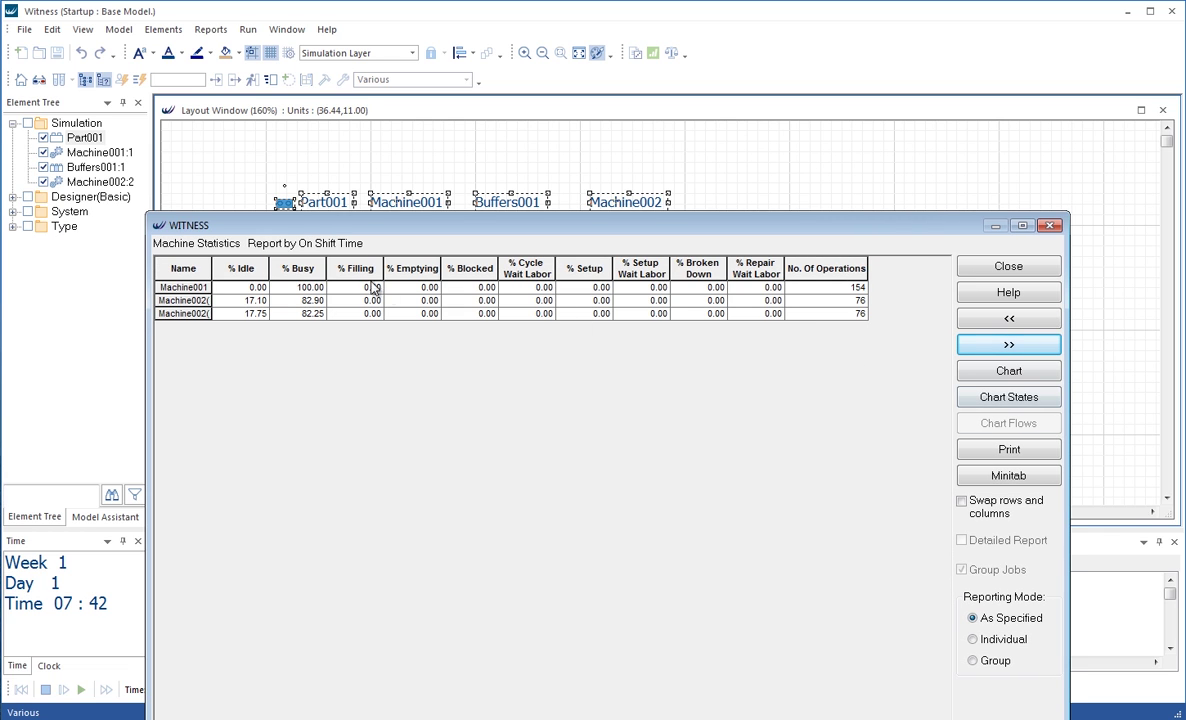
pyautogui.moveTo(211, 268); pyautogui.dragTo(233, 268)
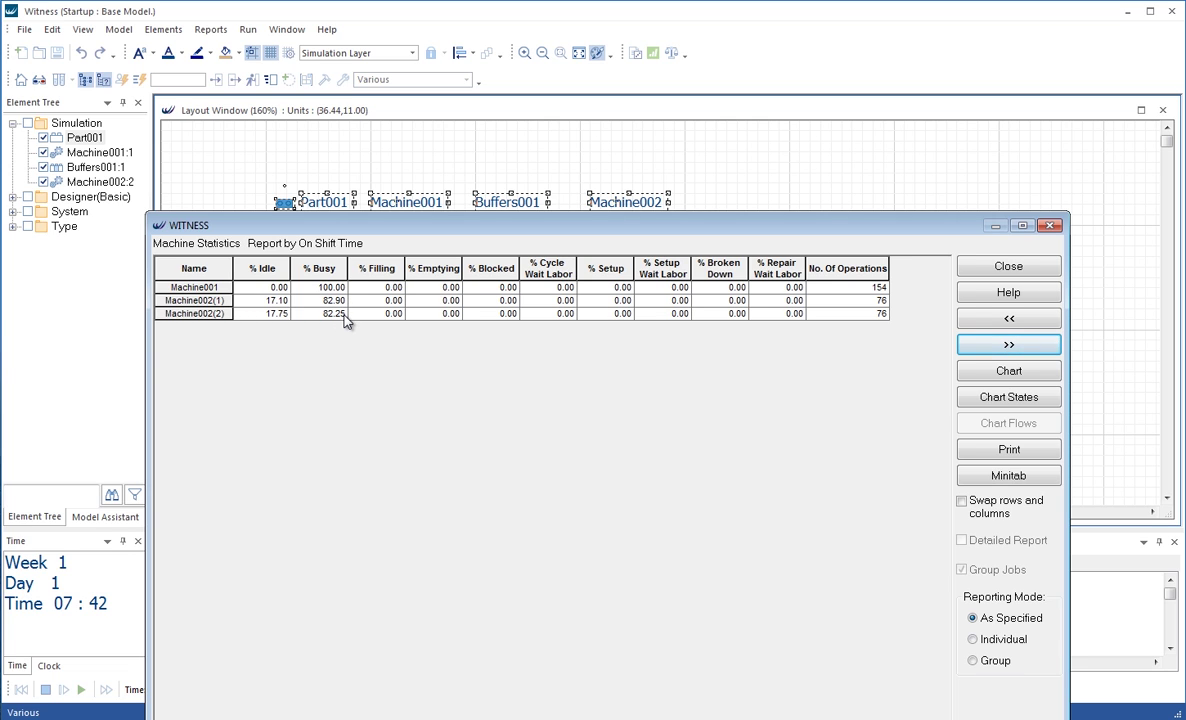
pyautogui.click(973, 661)
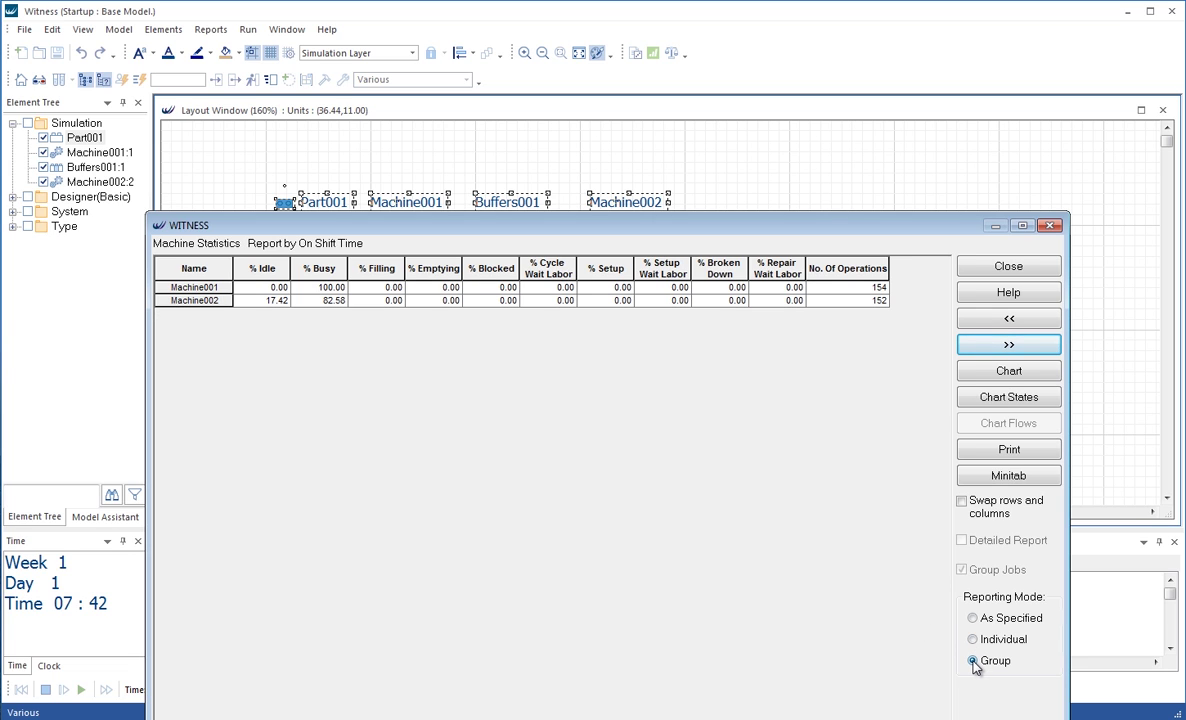
pyautogui.click(1009, 398)
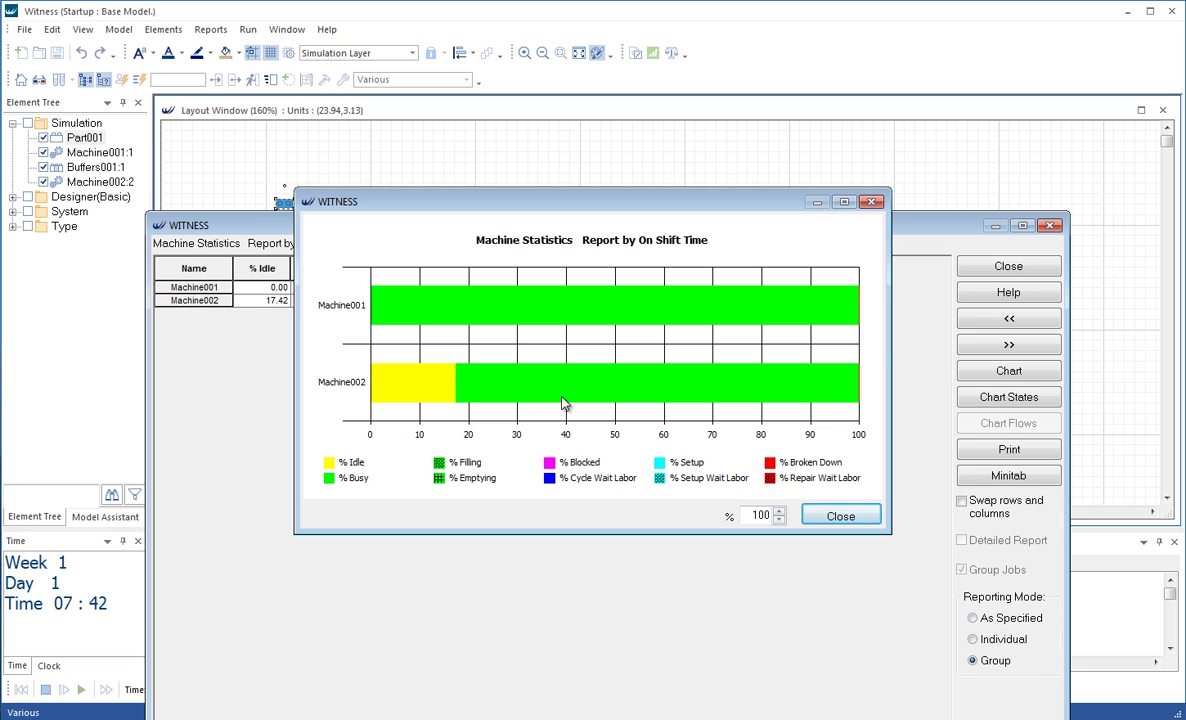
pyautogui.click(828, 519)
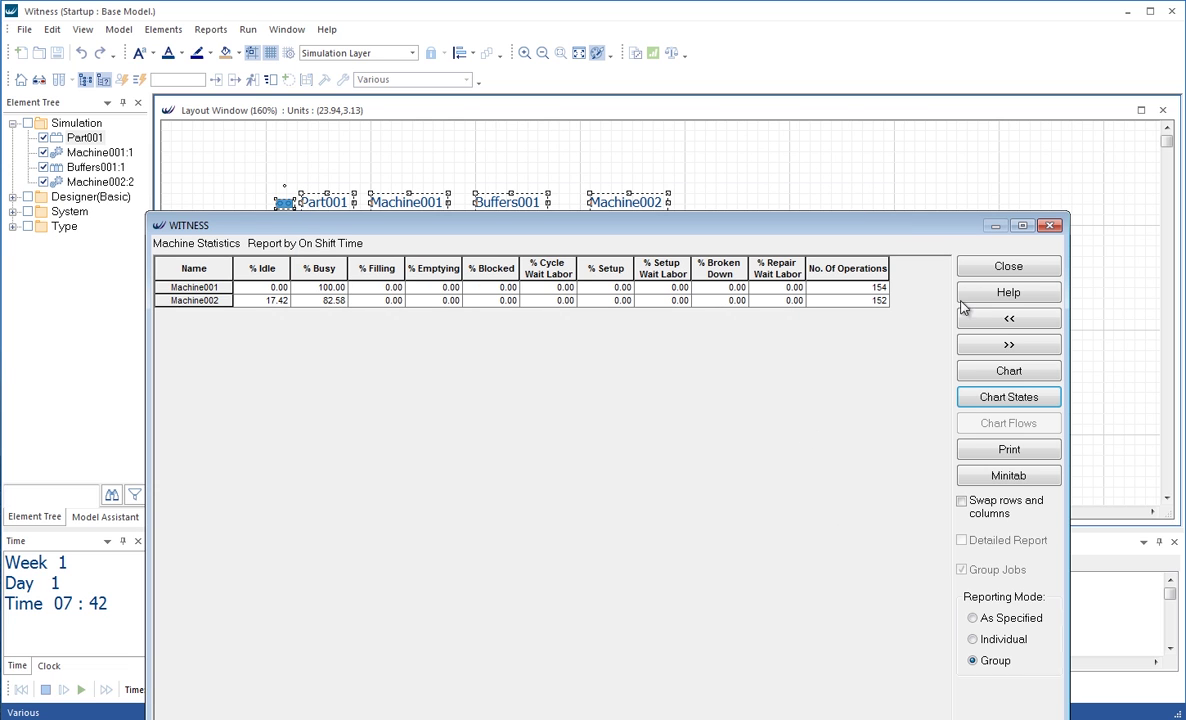
# Close the statistics report and deselect the elements, returning to the stopped layout.
pyautogui.click(1005, 268)
pyautogui.click(710, 343)
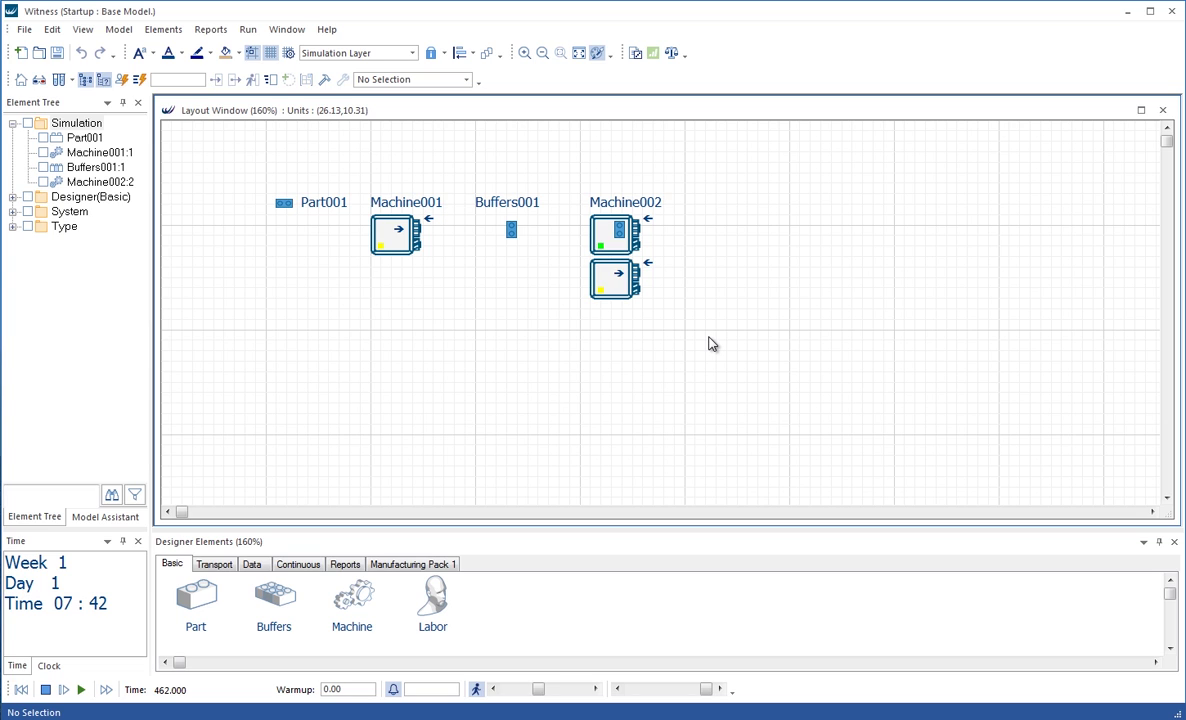